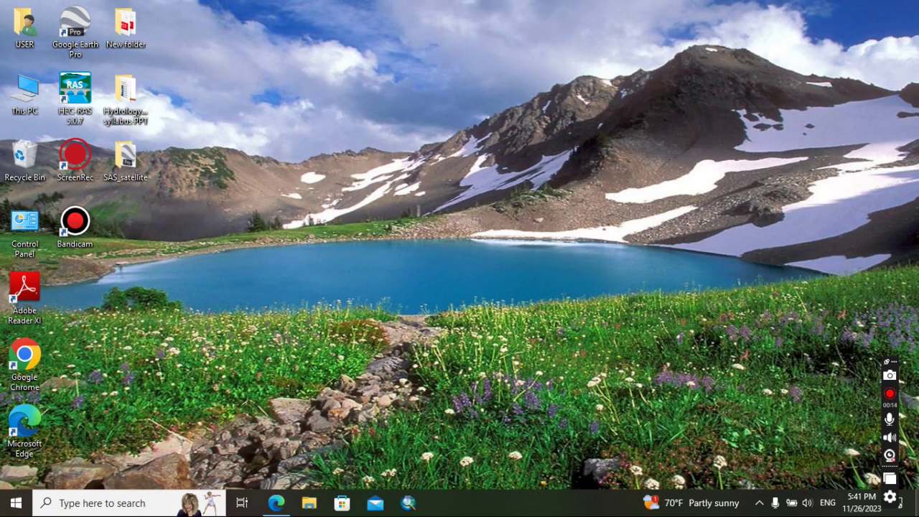
Step: Search for 'SAS planet download' in Microsoft Edge
{"action": "left_click", "coordinate": [277, 502]}
{"action": "left_click", "coordinate": [108, 34]}
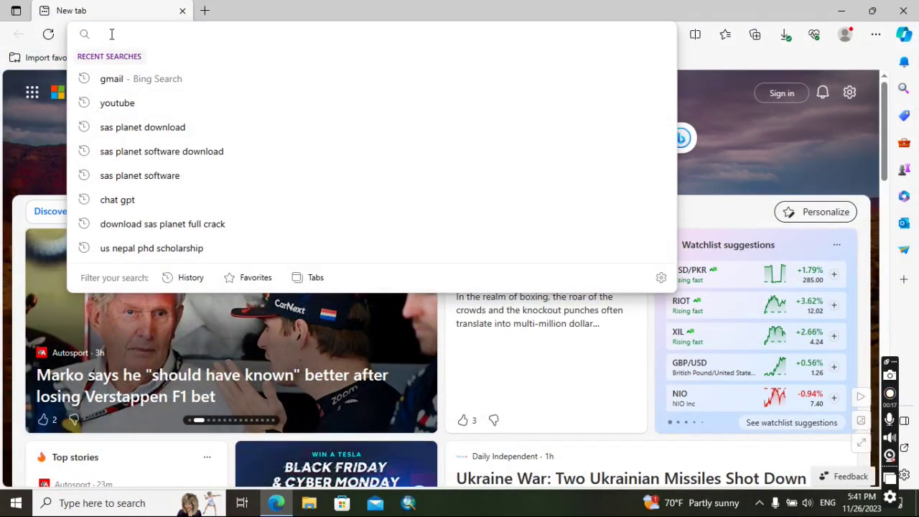
{"action": "type", "text": "SAS pl"}
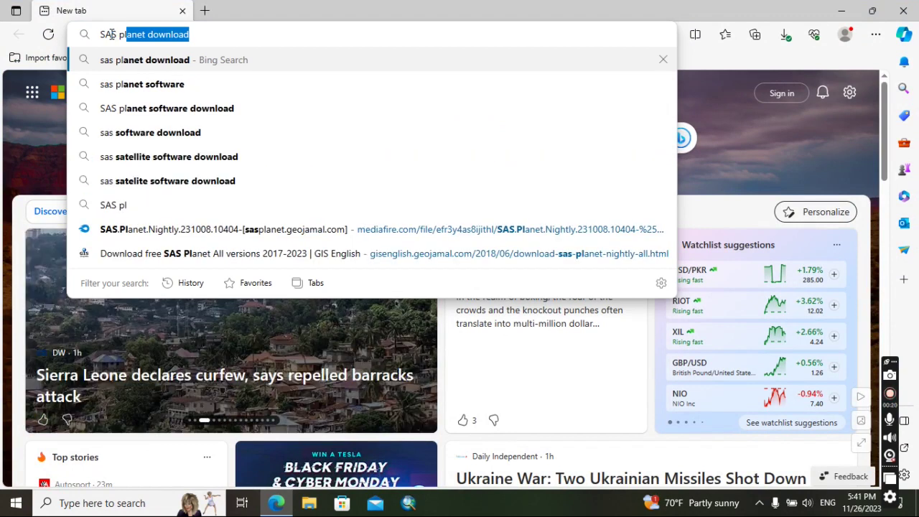
{"action": "type", "text": "anet do"}
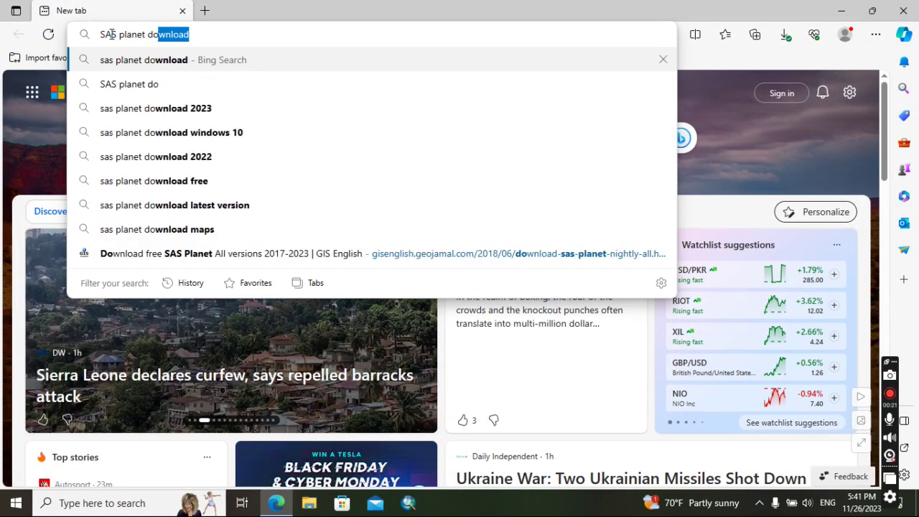
{"action": "type", "text": "wnload"}
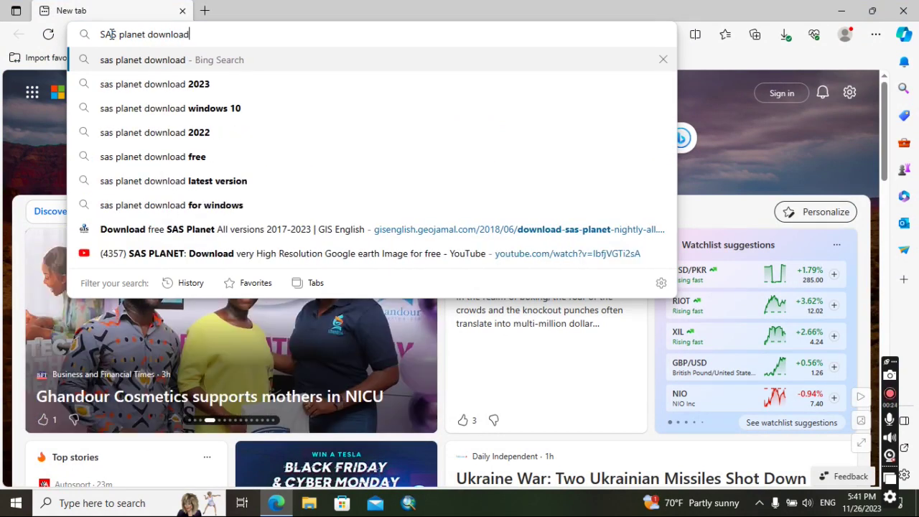
{"action": "key", "text": "Return"}
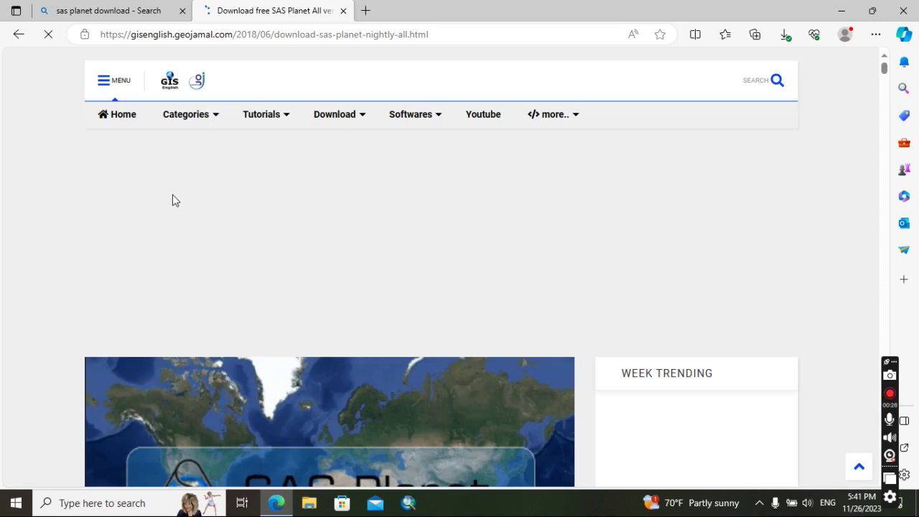
Step: Follow the October 2023 link to download SAS.Planet.Nightly.231008.10404.rar from MediaFire
{"action": "scroll", "coordinate": [173, 194], "scroll_direction": "down", "scroll_amount": 10}
{"action": "scroll", "coordinate": [172, 194], "scroll_direction": "down", "scroll_amount": 5}
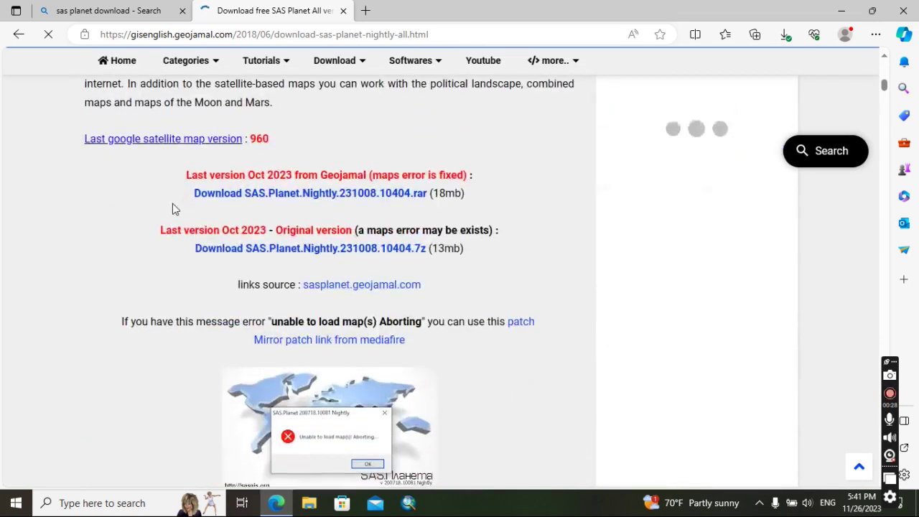
{"action": "left_click", "coordinate": [208, 193]}
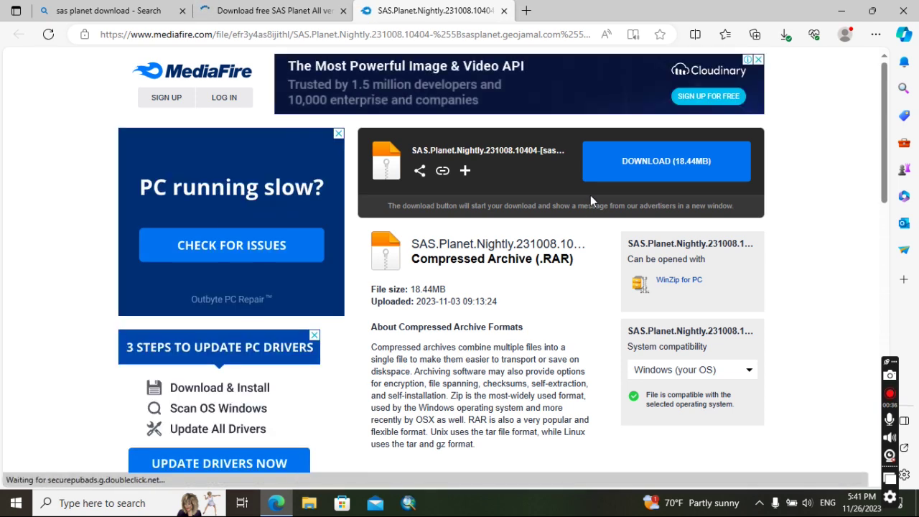
{"action": "left_click", "coordinate": [635, 175]}
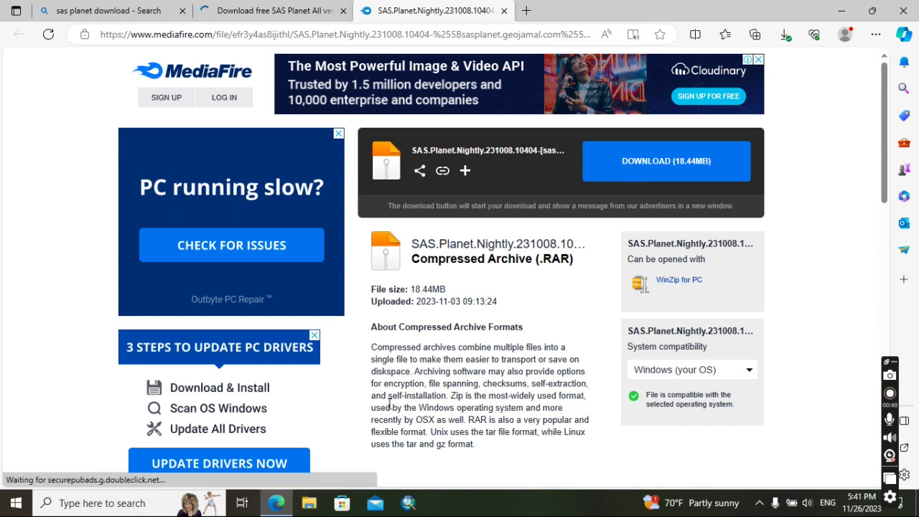
{"action": "left_click", "coordinate": [309, 503]}
Step: Launch SASPlanet.exe from the extracted SAS.Planet folder in Downloads
{"action": "left_click", "coordinate": [55, 113]}
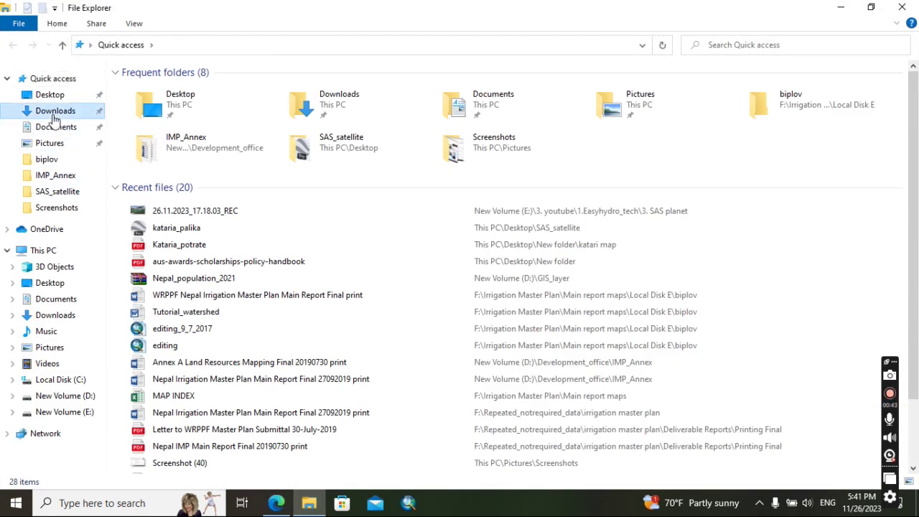
{"action": "double_click", "coordinate": [225, 227]}
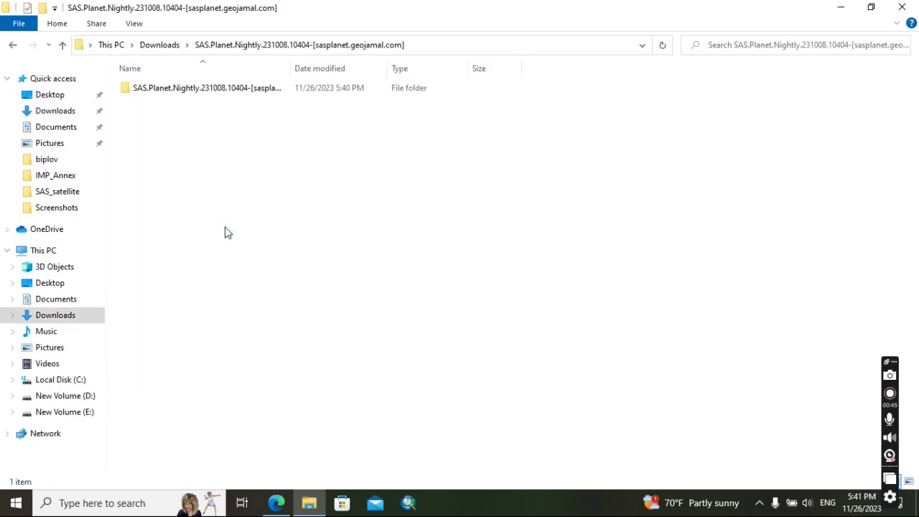
{"action": "double_click", "coordinate": [207, 92]}
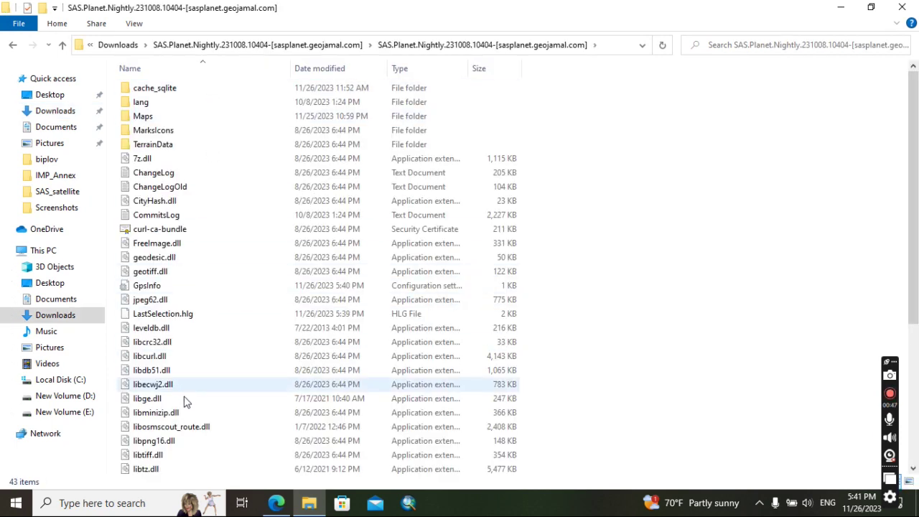
{"action": "scroll", "coordinate": [183, 402], "scroll_direction": "down", "scroll_amount": 5}
{"action": "left_click", "coordinate": [161, 400]}
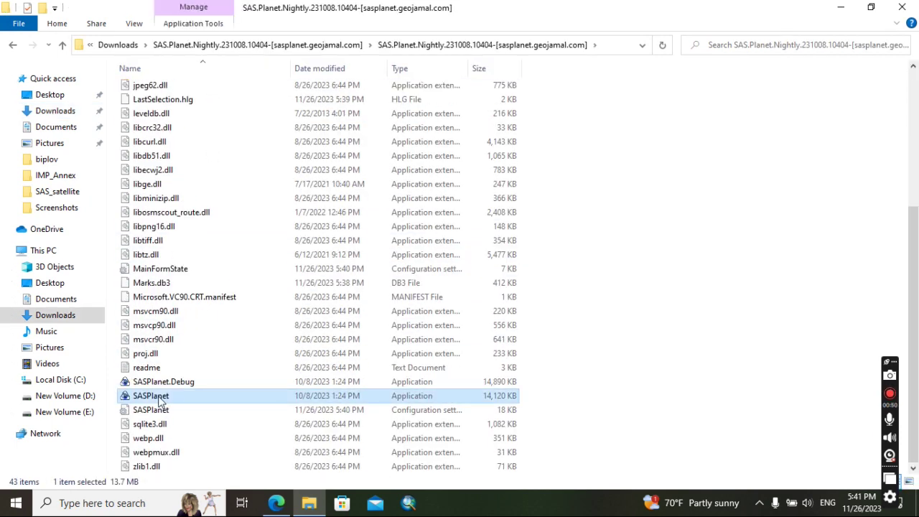
{"action": "double_click", "coordinate": [161, 401]}
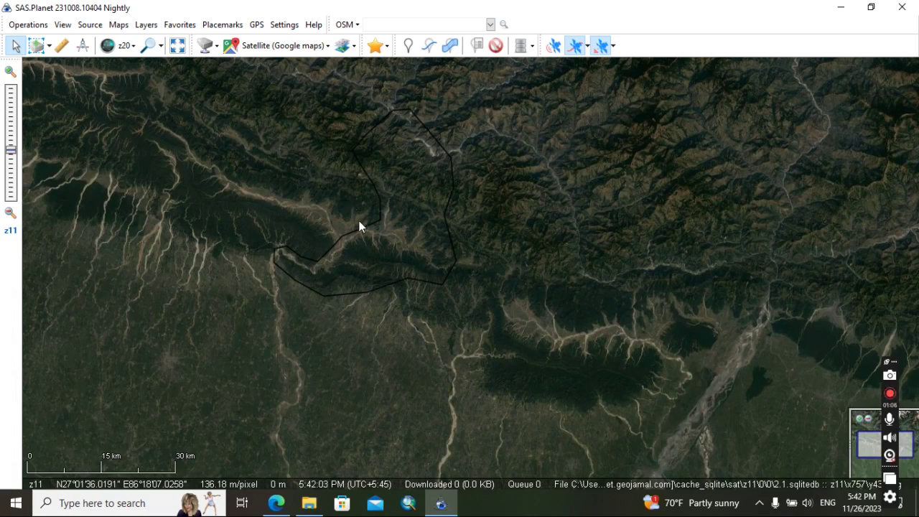
Step: Launch ArcMap 10.3 from the taskbar
{"action": "left_click", "coordinate": [408, 503]}
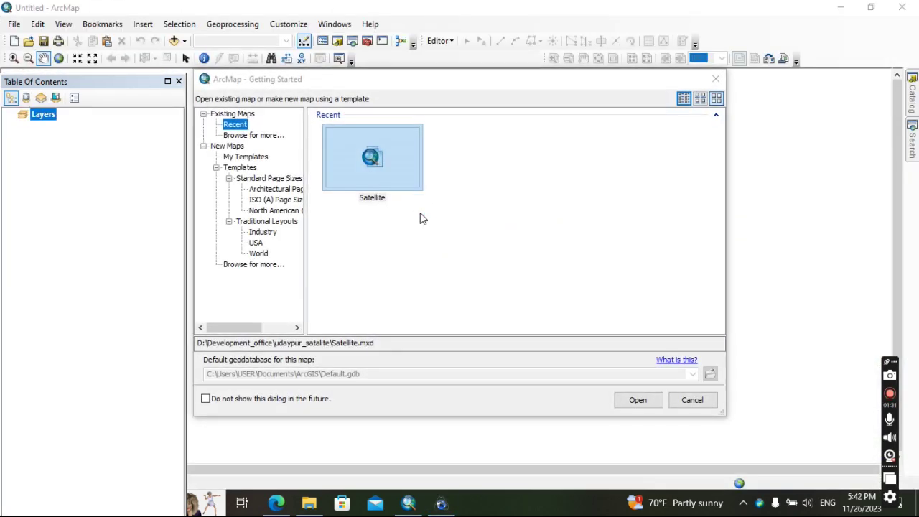
Step: Start a blank ArcMap map and add the Katari_palika_ward.shp shapefile
{"action": "left_click", "coordinate": [227, 146]}
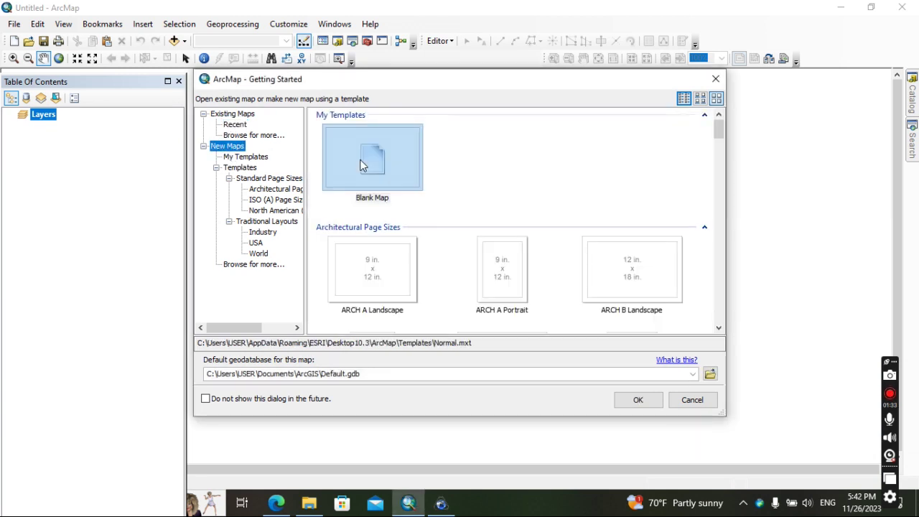
{"action": "left_click", "coordinate": [630, 400]}
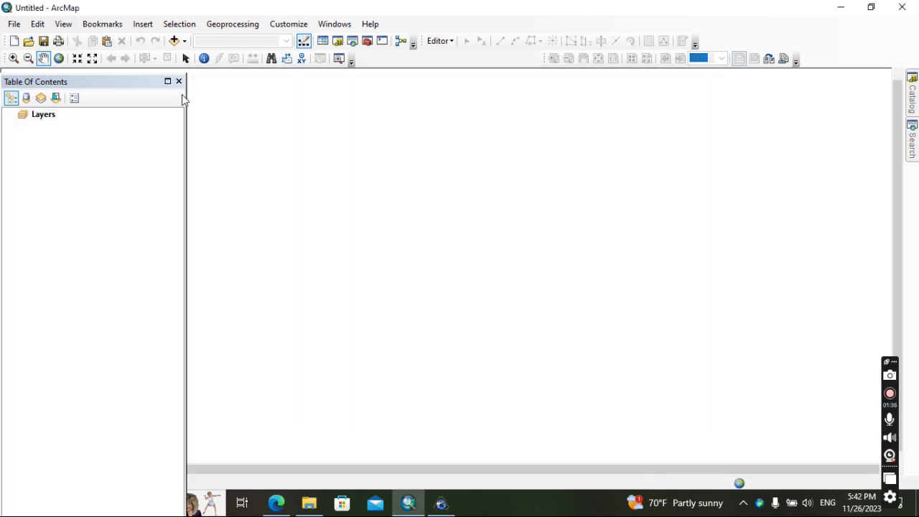
{"action": "left_click", "coordinate": [175, 41]}
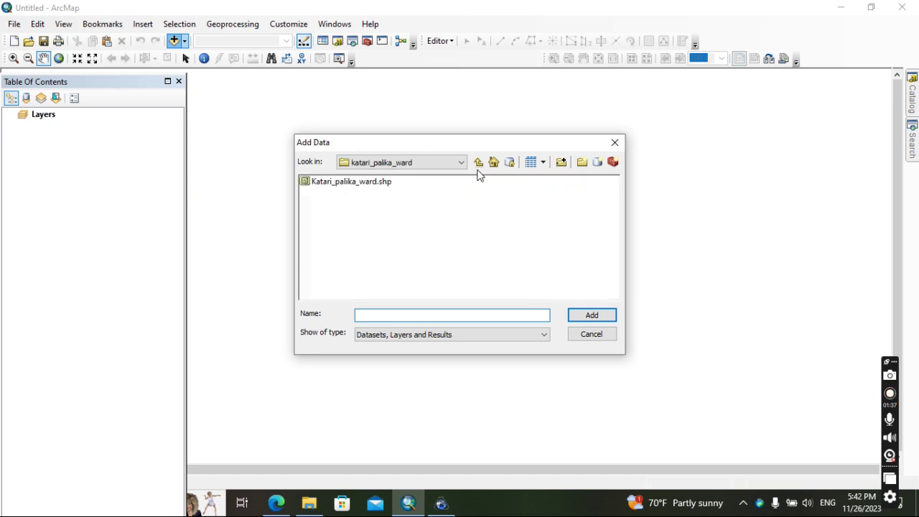
{"action": "left_click", "coordinate": [363, 182]}
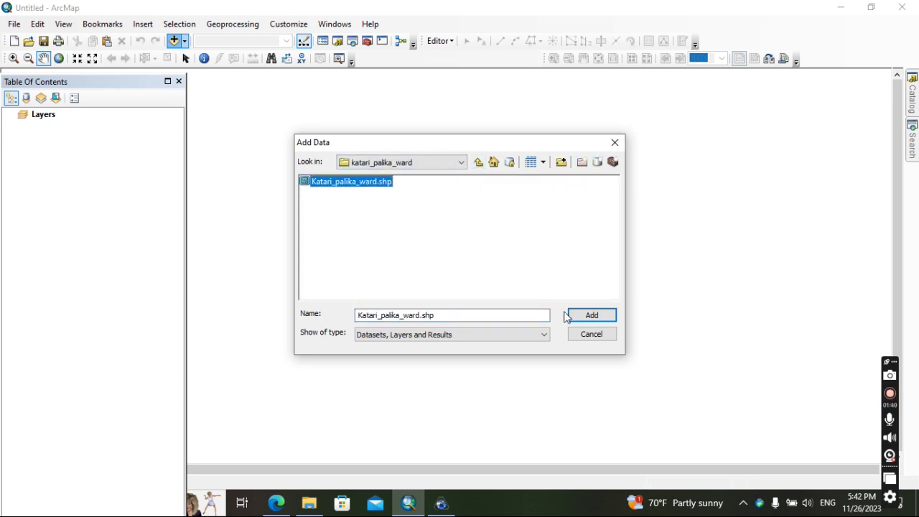
{"action": "left_click", "coordinate": [591, 323]}
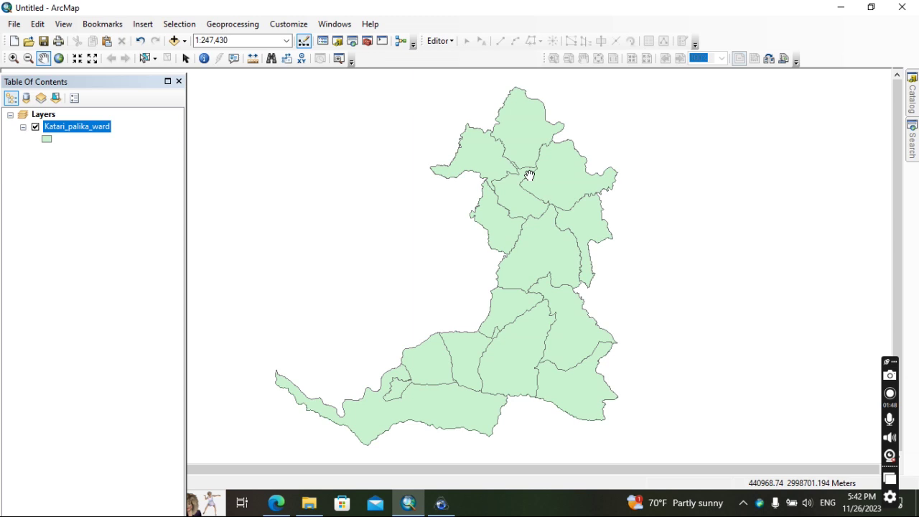
{"action": "left_click", "coordinate": [441, 503]}
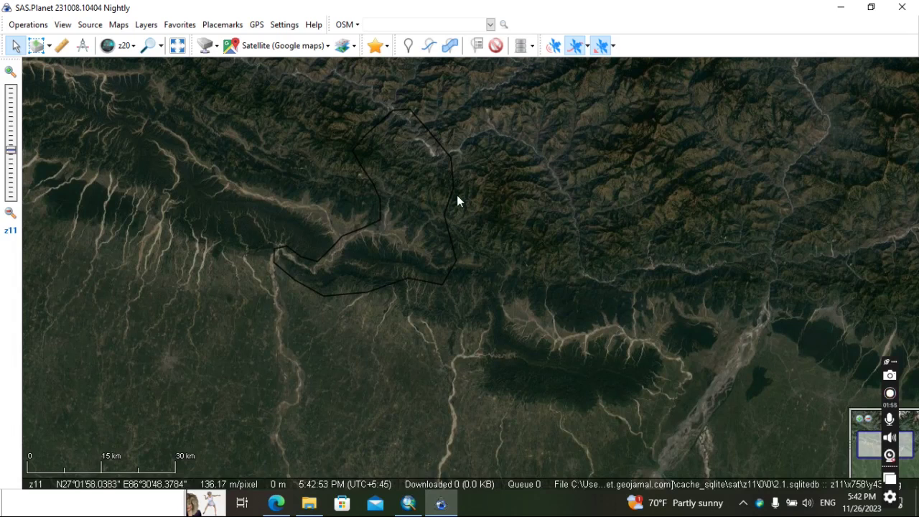
{"action": "left_click", "coordinate": [408, 502]}
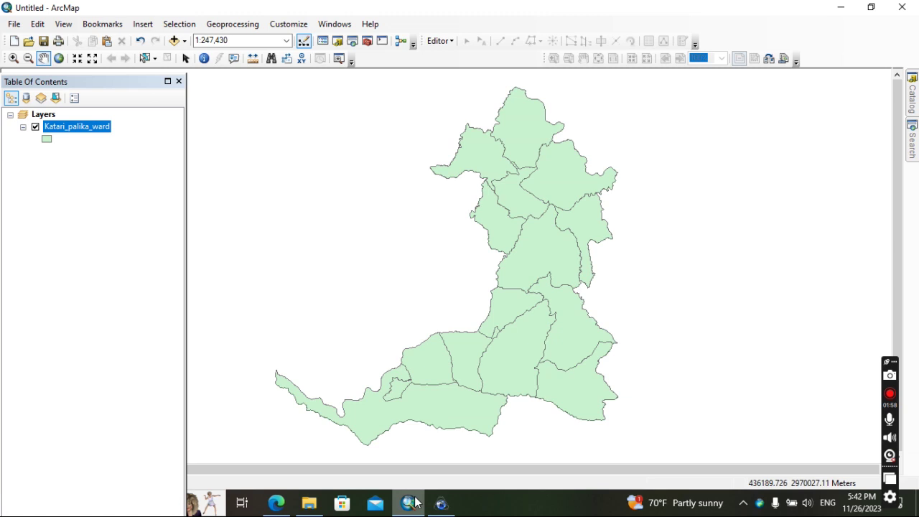
{"action": "left_click", "coordinate": [352, 41]}
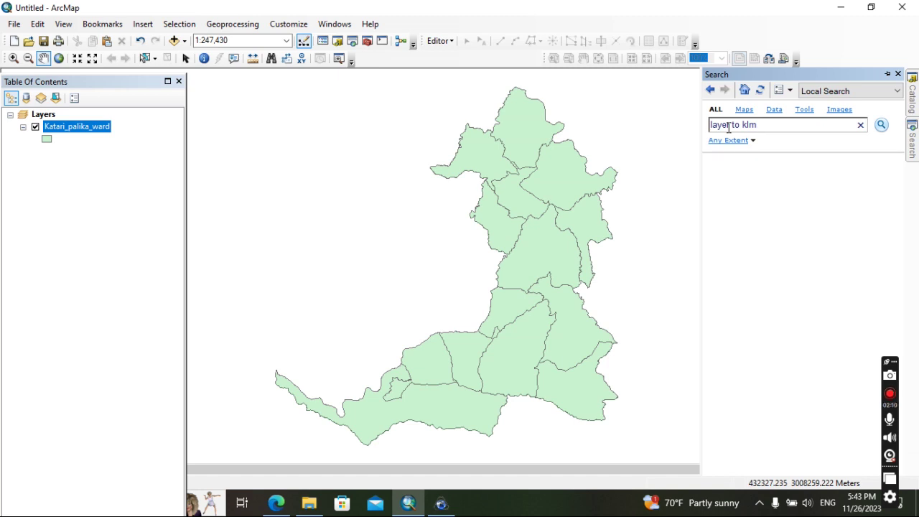
{"action": "key", "text": "Return"}
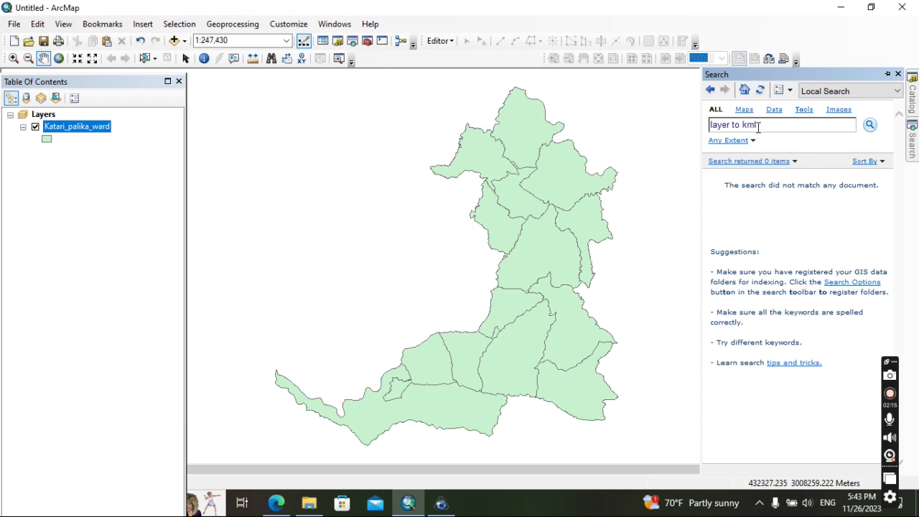
{"action": "key", "text": "Return"}
{"action": "left_click", "coordinate": [761, 213]}
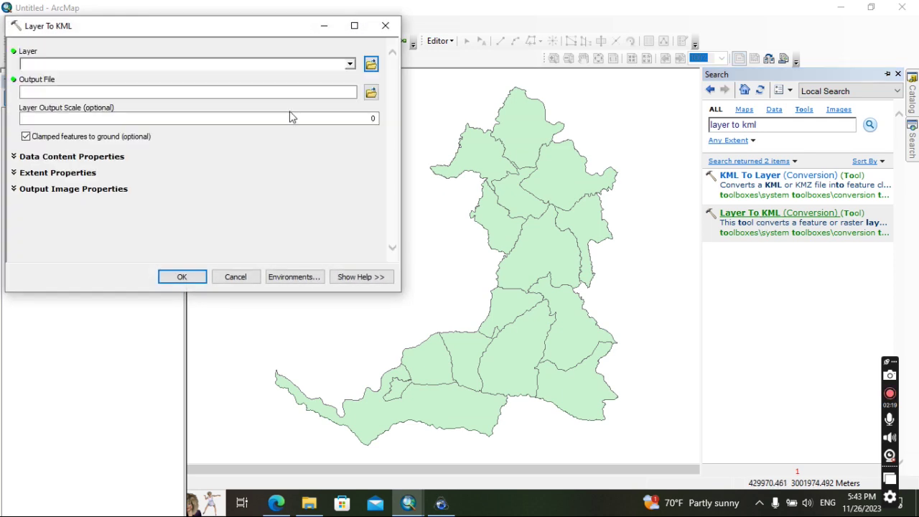
{"action": "left_click", "coordinate": [385, 26]}
Step: Locate the kataria_palika KMZ in the Desktop SAS_satellite folder
{"action": "left_click", "coordinate": [322, 505]}
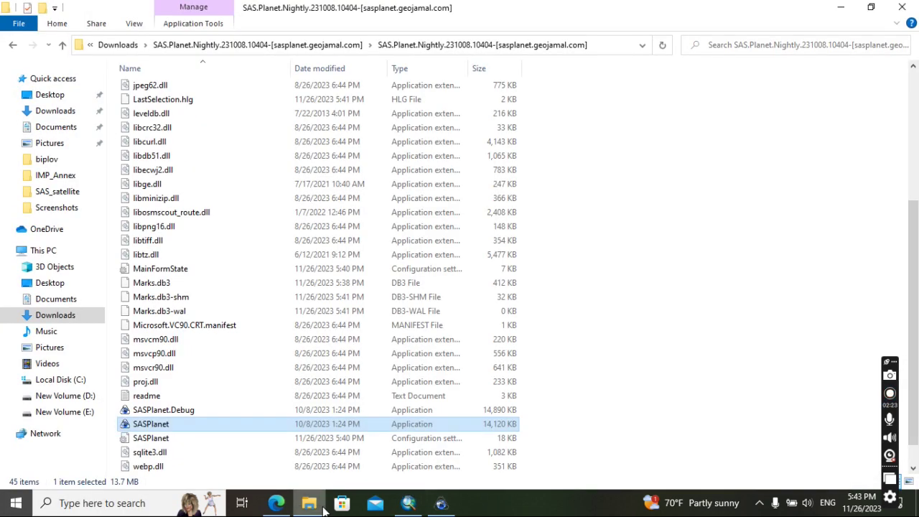
{"action": "left_click", "coordinate": [68, 101]}
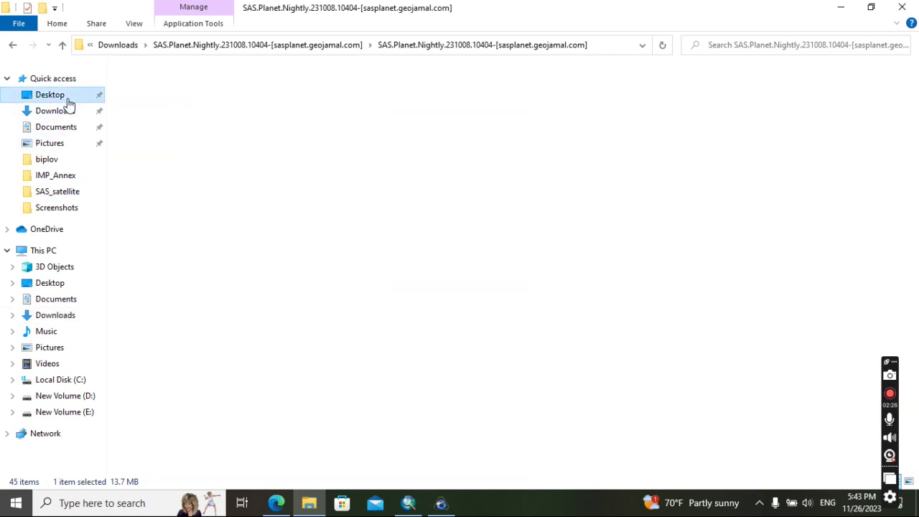
{"action": "double_click", "coordinate": [301, 127]}
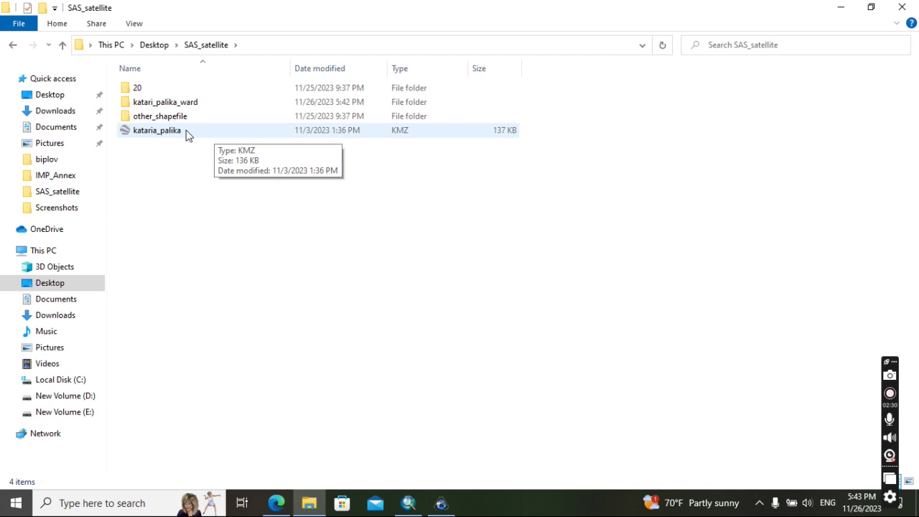
{"action": "left_click", "coordinate": [441, 502]}
Step: Open the kataria_palika KMZ from Desktop\SAS_satellite for import
{"action": "left_click", "coordinate": [28, 25]}
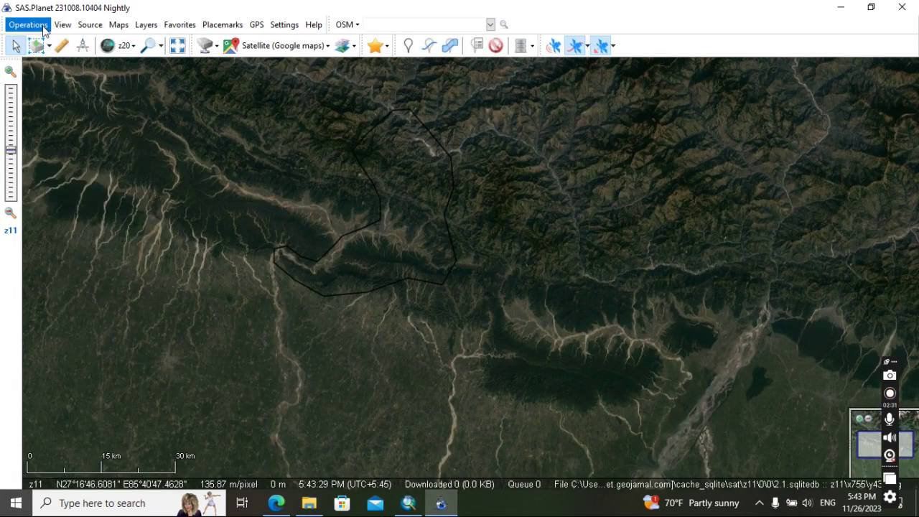
{"action": "left_click", "coordinate": [43, 57]}
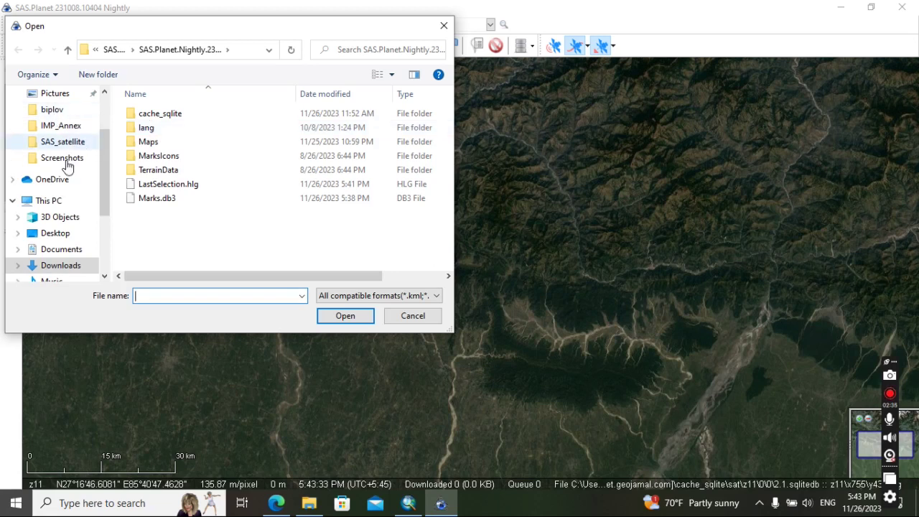
{"action": "left_click", "coordinate": [56, 233]}
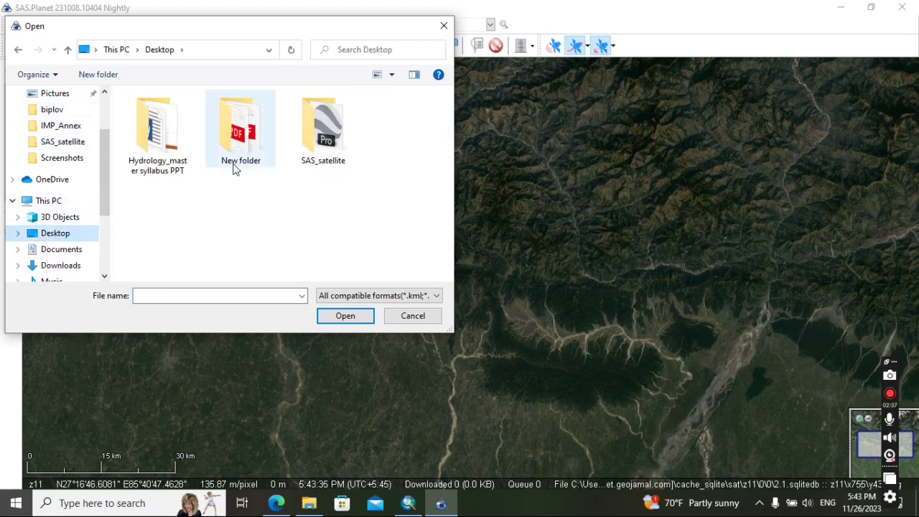
{"action": "double_click", "coordinate": [323, 130]}
{"action": "left_click", "coordinate": [173, 161]}
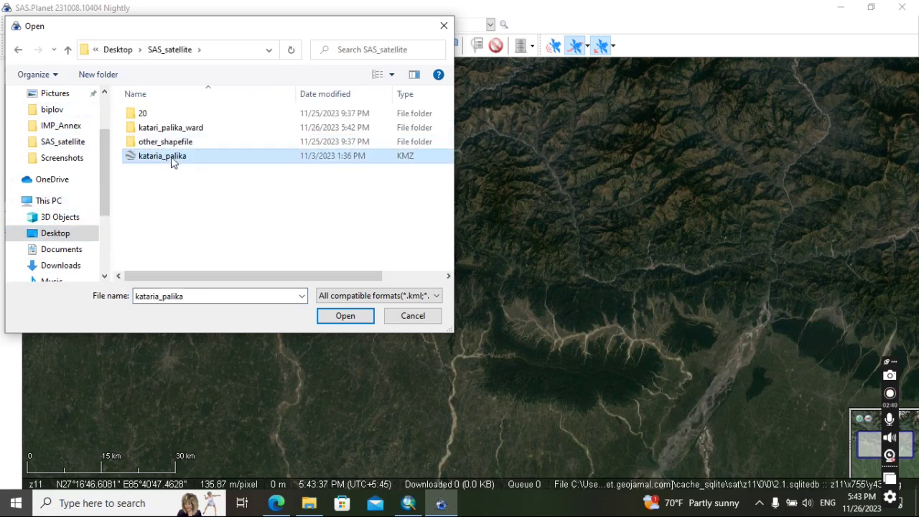
{"action": "left_click", "coordinate": [345, 316]}
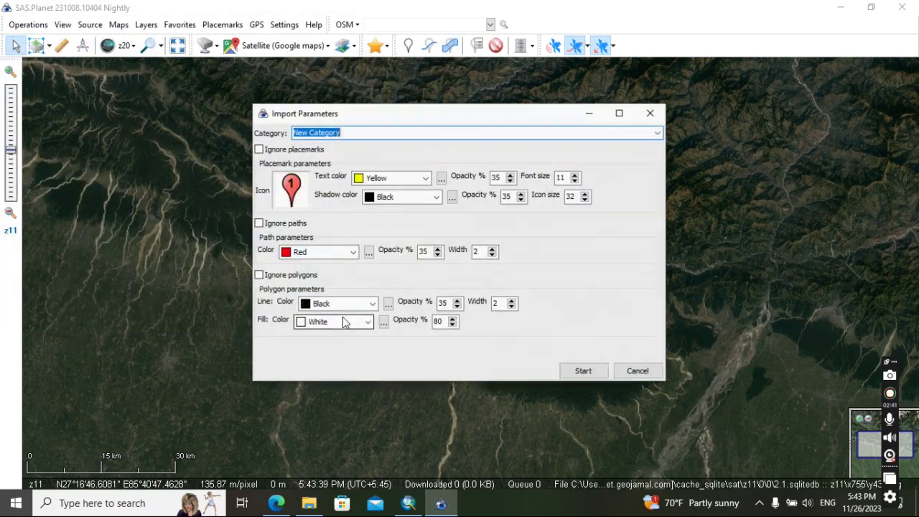
Step: Import the wards with yellow polygon outlines and fit the map to them
{"action": "left_click", "coordinate": [453, 324]}
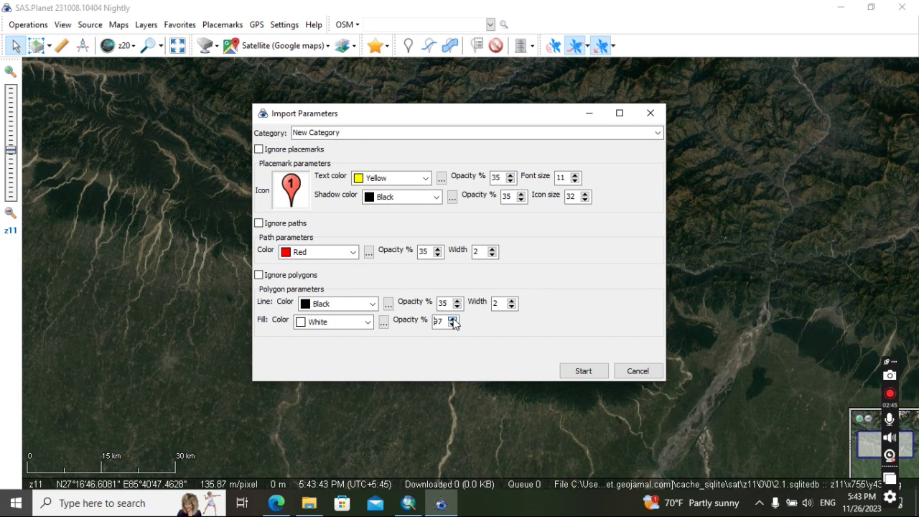
{"action": "left_click", "coordinate": [372, 304]}
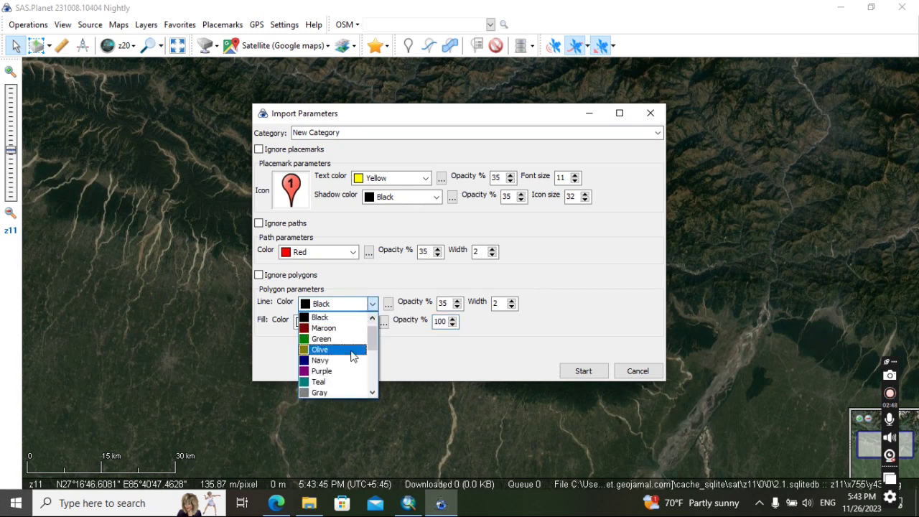
{"action": "scroll", "coordinate": [352, 354], "scroll_direction": "down", "scroll_amount": 1}
{"action": "scroll", "coordinate": [352, 357], "scroll_direction": "down", "scroll_amount": 2}
{"action": "left_click", "coordinate": [323, 334]}
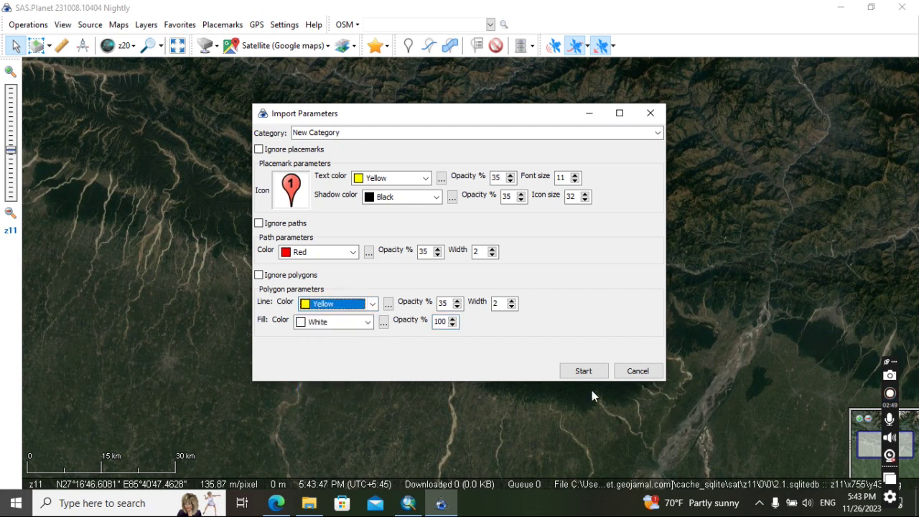
{"action": "left_click", "coordinate": [586, 372]}
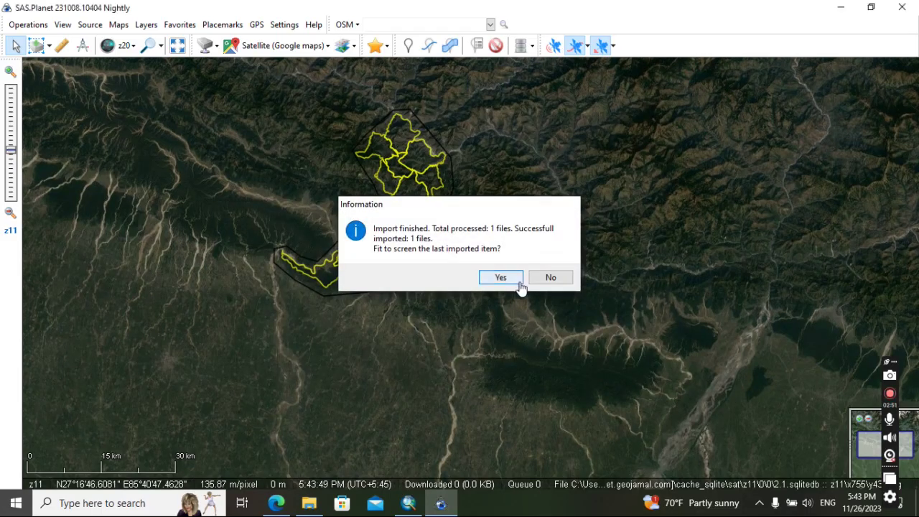
{"action": "left_click", "coordinate": [518, 279]}
{"action": "scroll", "coordinate": [405, 291], "scroll_direction": "down", "scroll_amount": 2}
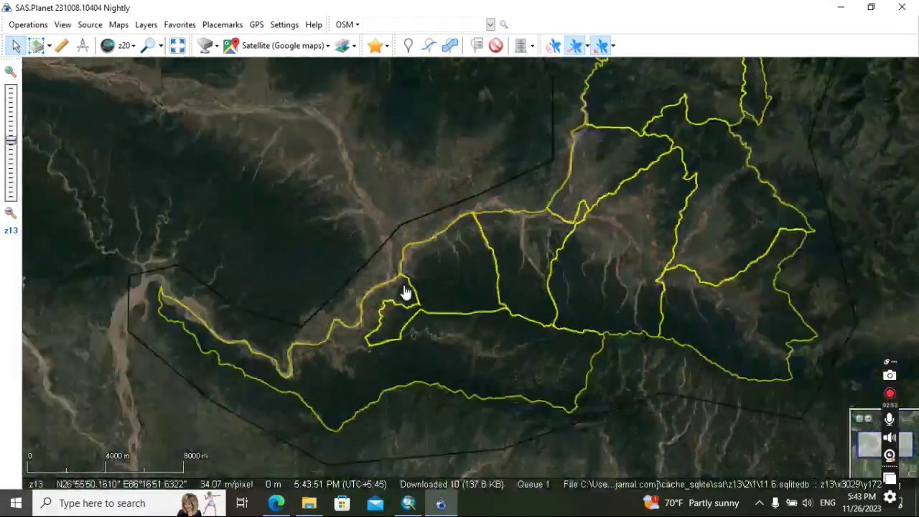
Step: Zoom to the imported boundary and switch to the Polygonal Selection tool
{"action": "scroll", "coordinate": [510, 209], "scroll_direction": "down", "scroll_amount": 1}
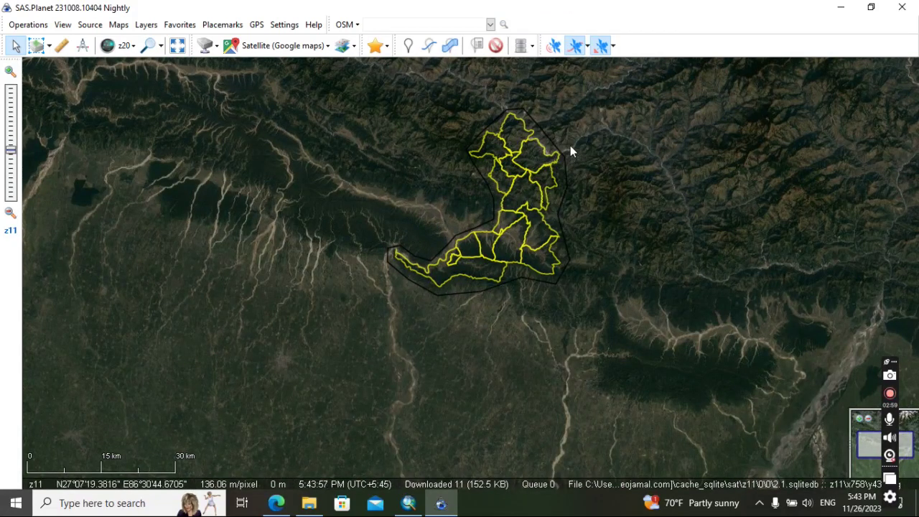
{"action": "scroll", "coordinate": [570, 146], "scroll_direction": "up", "scroll_amount": 1}
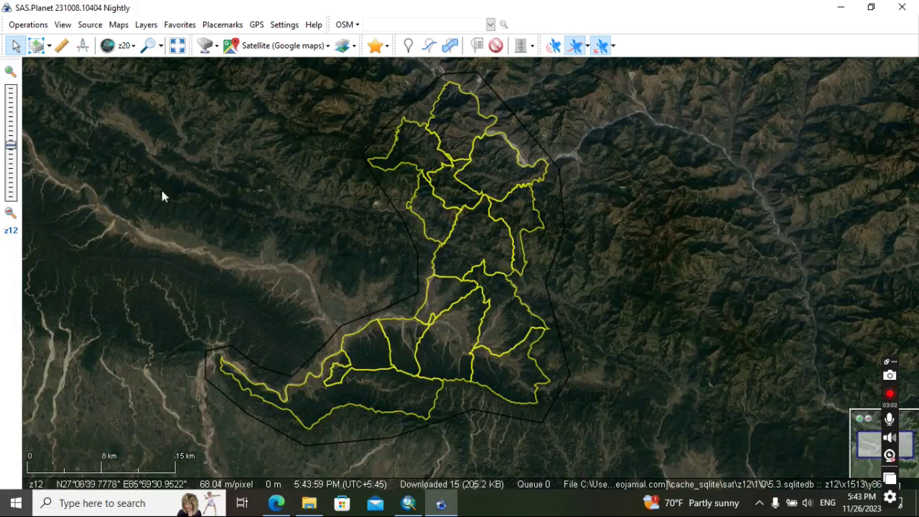
{"action": "left_click", "coordinate": [132, 46]}
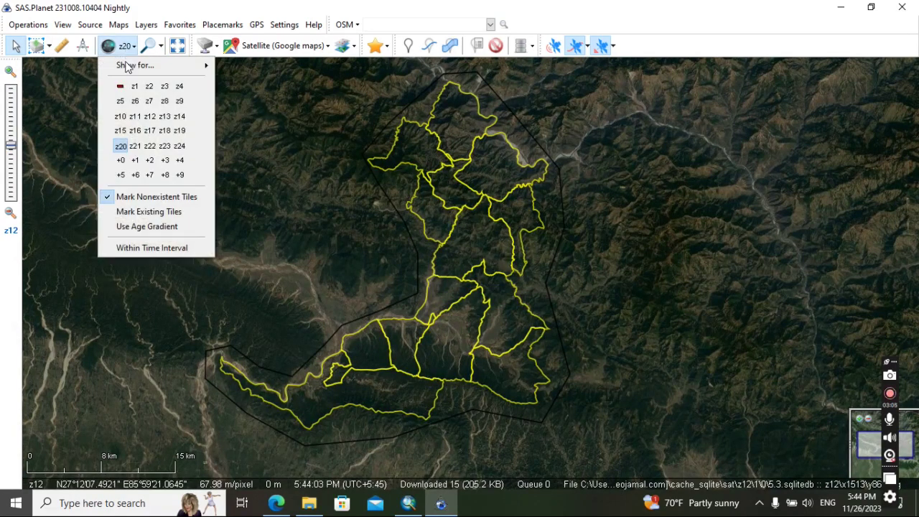
{"action": "left_click", "coordinate": [118, 152]}
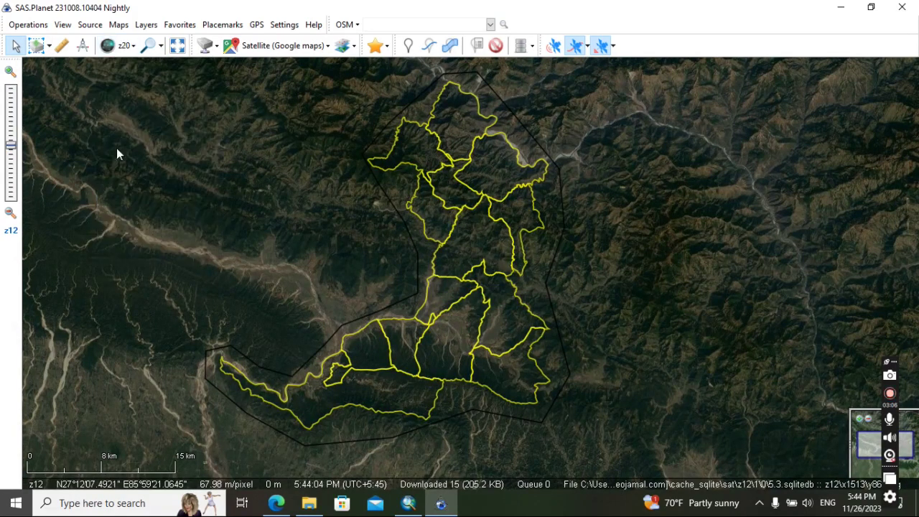
{"action": "left_click", "coordinate": [52, 46]}
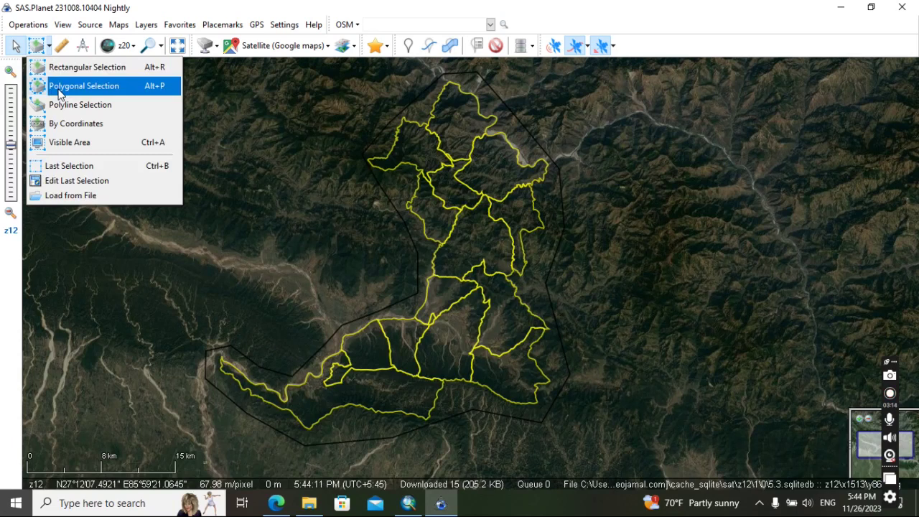
{"action": "left_click", "coordinate": [60, 87]}
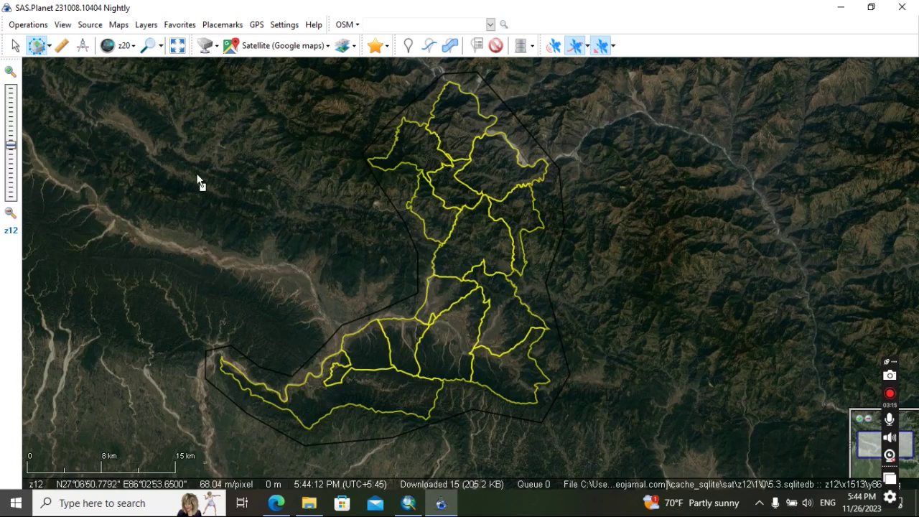
Step: Trace selection vertices from the northern tip down the west side and along the south
{"action": "left_click", "coordinate": [442, 73]}
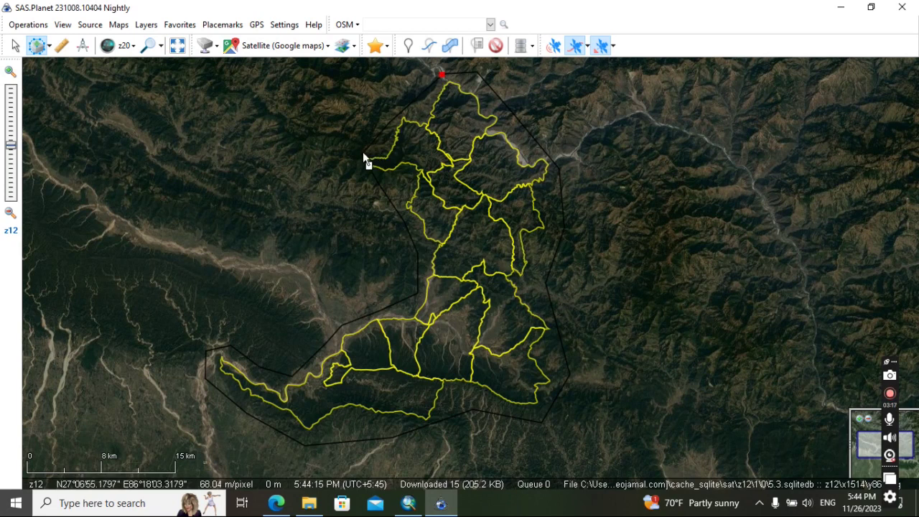
{"action": "left_click", "coordinate": [362, 151]}
{"action": "left_click", "coordinate": [400, 217]}
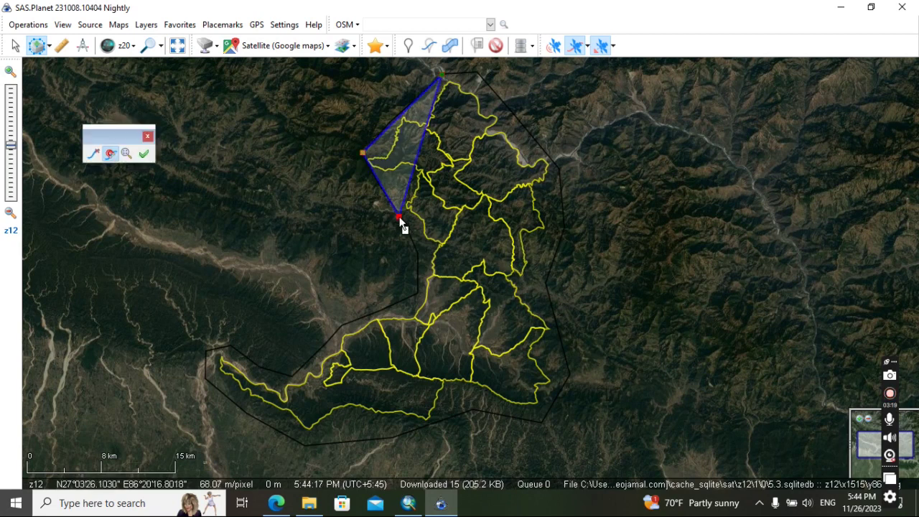
{"action": "left_click", "coordinate": [414, 292]}
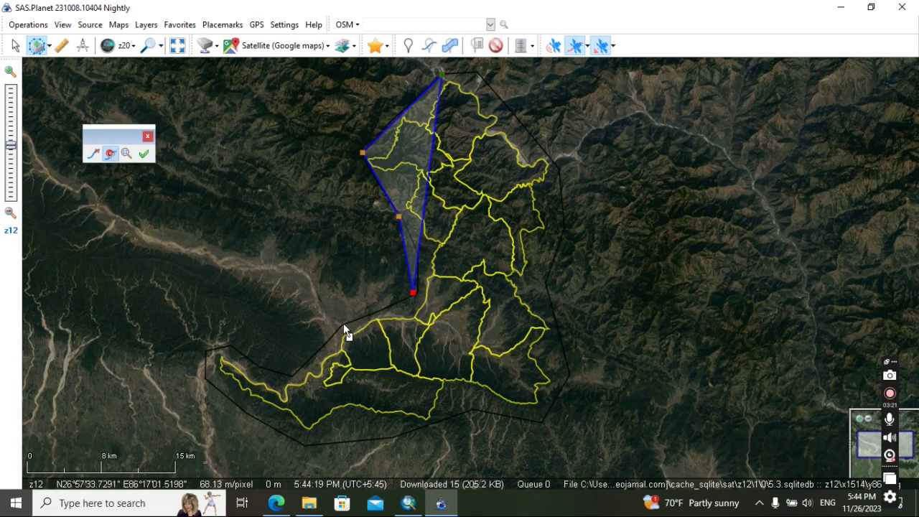
{"action": "left_click", "coordinate": [343, 325]}
{"action": "left_click", "coordinate": [285, 371]}
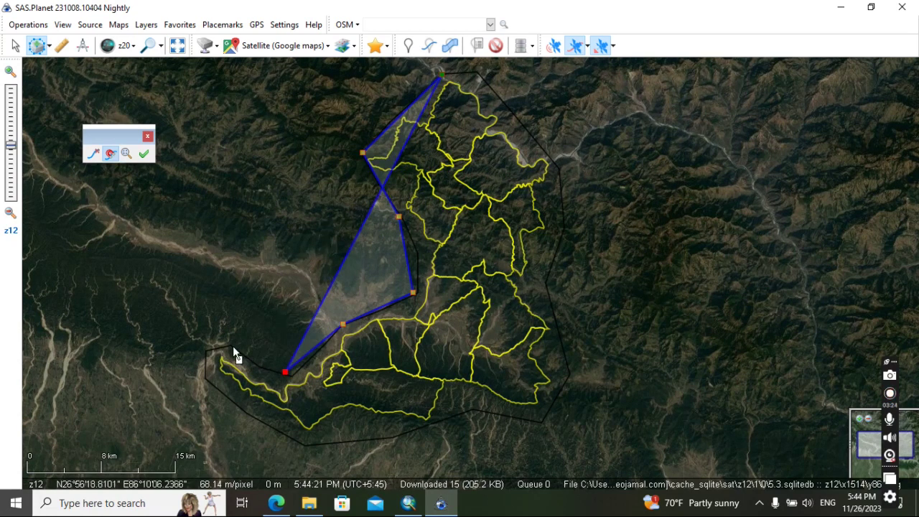
{"action": "left_click", "coordinate": [233, 347]}
{"action": "left_click", "coordinate": [209, 356]}
{"action": "left_click", "coordinate": [214, 384]}
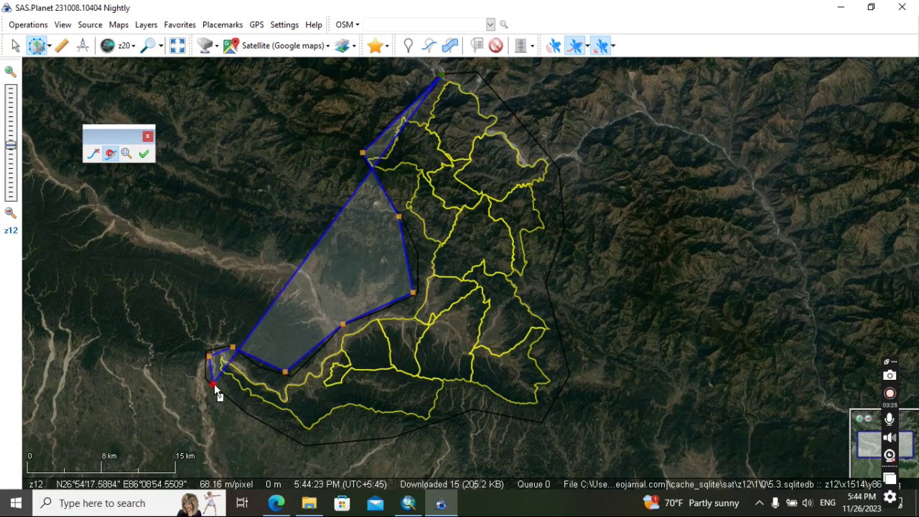
{"action": "left_click", "coordinate": [284, 432]}
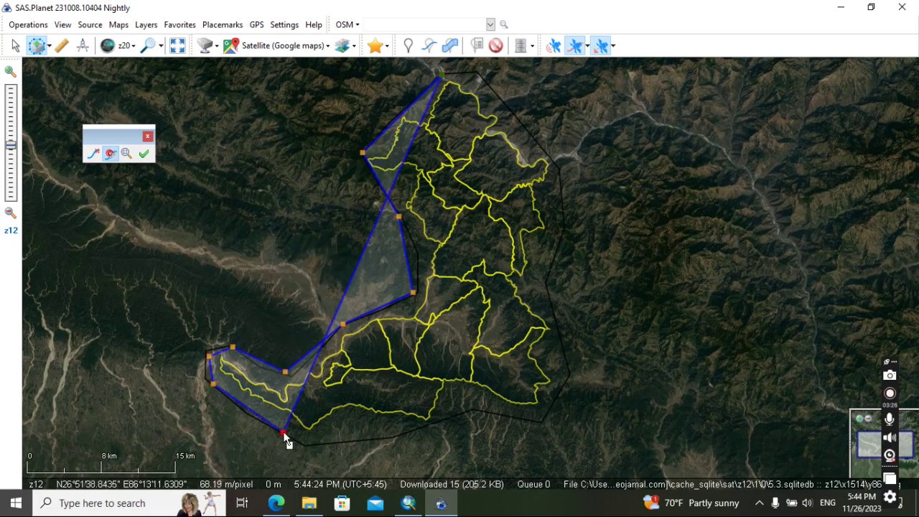
{"action": "left_click", "coordinate": [347, 427]}
{"action": "left_click", "coordinate": [377, 428]}
Step: Continue the selection around the south-east and up the east side, closing at the northern tip
{"action": "left_click", "coordinate": [433, 428]}
{"action": "left_click", "coordinate": [448, 392]}
{"action": "left_click", "coordinate": [501, 408]}
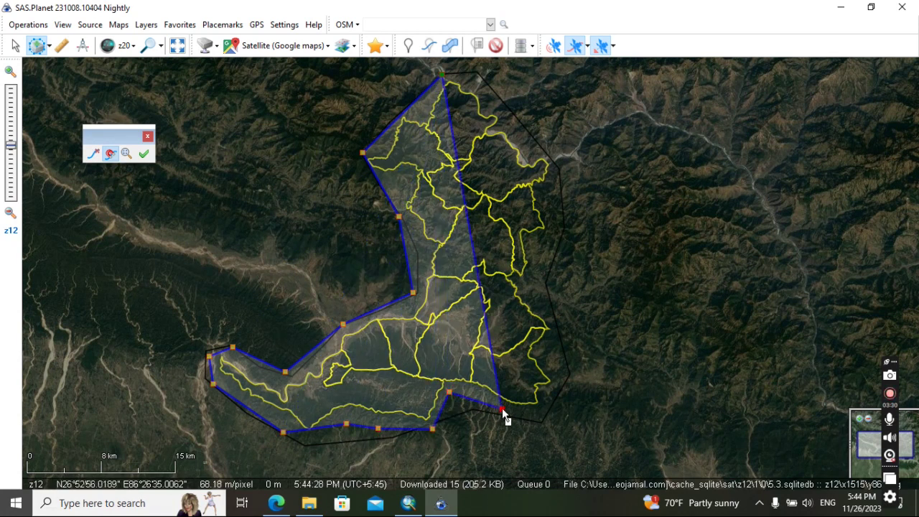
{"action": "left_click", "coordinate": [530, 414]}
{"action": "left_click", "coordinate": [557, 405]}
{"action": "left_click", "coordinate": [550, 359]}
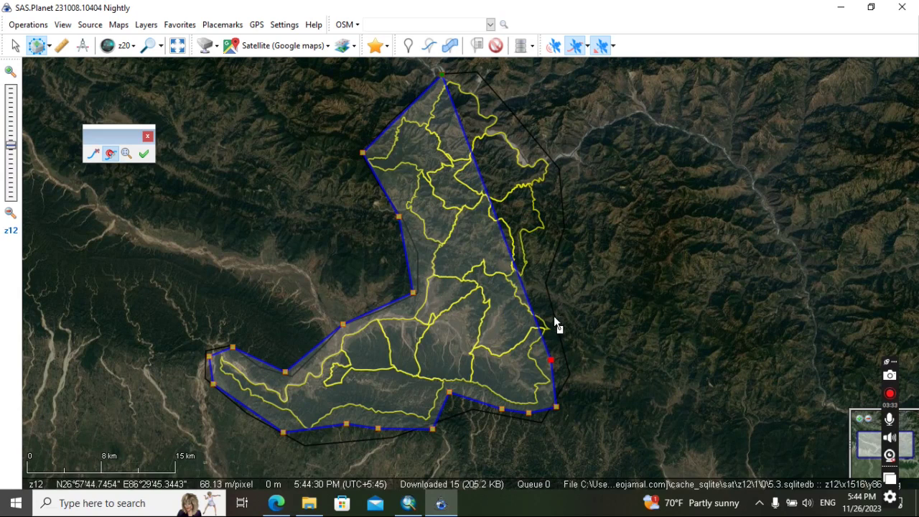
{"action": "left_click", "coordinate": [554, 313]}
{"action": "left_click", "coordinate": [539, 263]}
{"action": "left_click", "coordinate": [562, 220]}
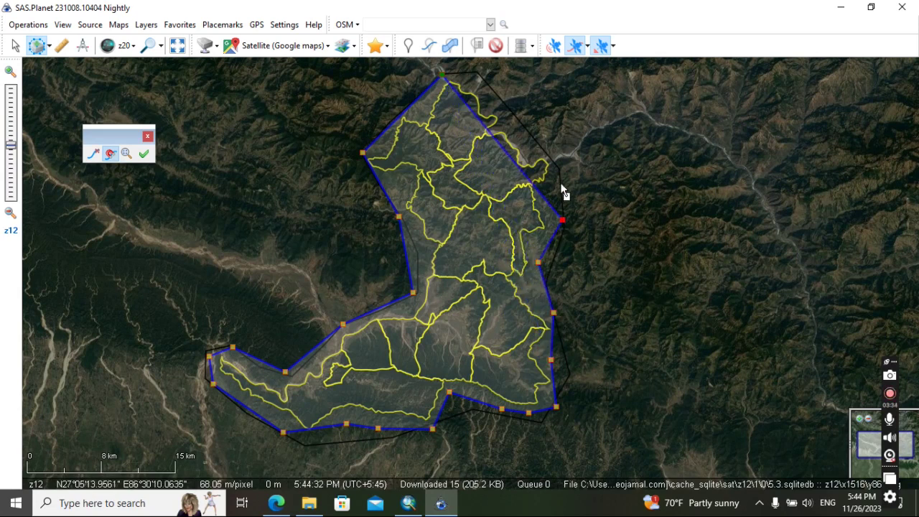
{"action": "left_click", "coordinate": [560, 184]}
{"action": "left_click", "coordinate": [546, 135]}
{"action": "left_click", "coordinate": [491, 93]}
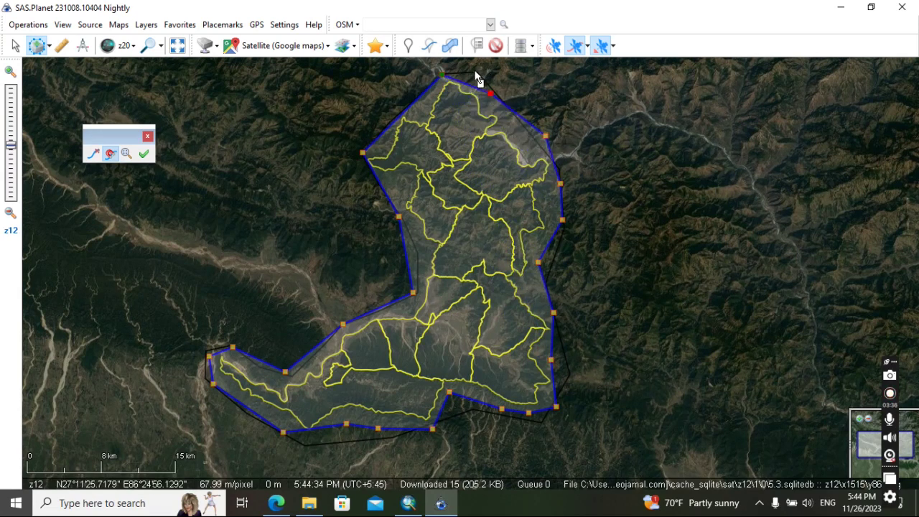
{"action": "left_click", "coordinate": [474, 71]}
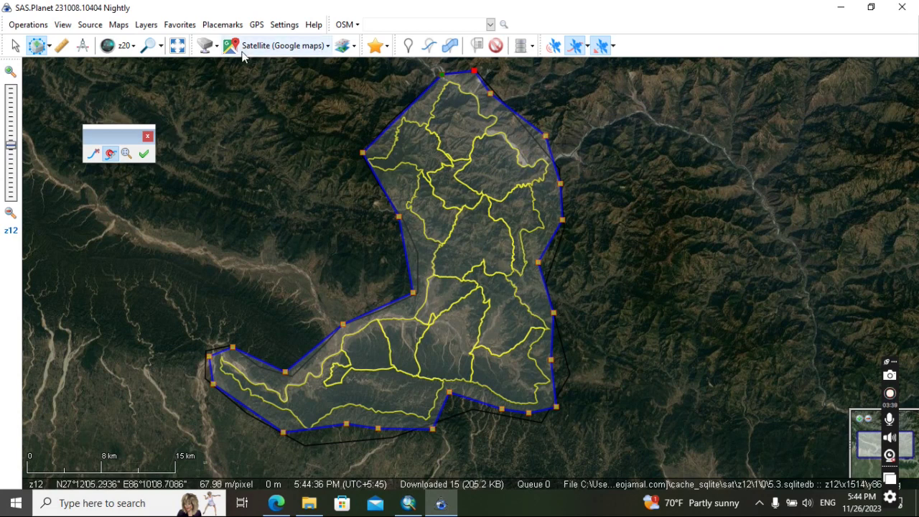
Step: Switch the basemap to Bing Maps Bird's Eye Hybrid
{"action": "left_click", "coordinate": [297, 50]}
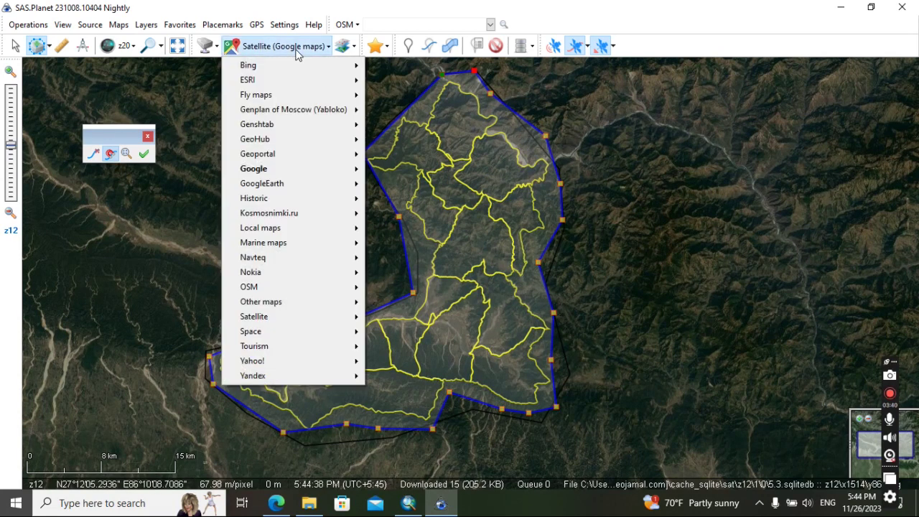
{"action": "mouse_move", "coordinate": [286, 68]}
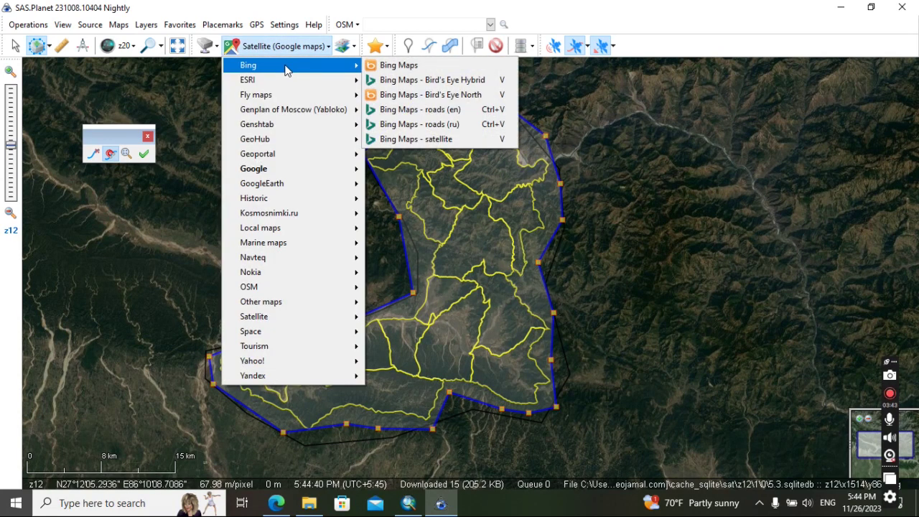
{"action": "left_click", "coordinate": [398, 81]}
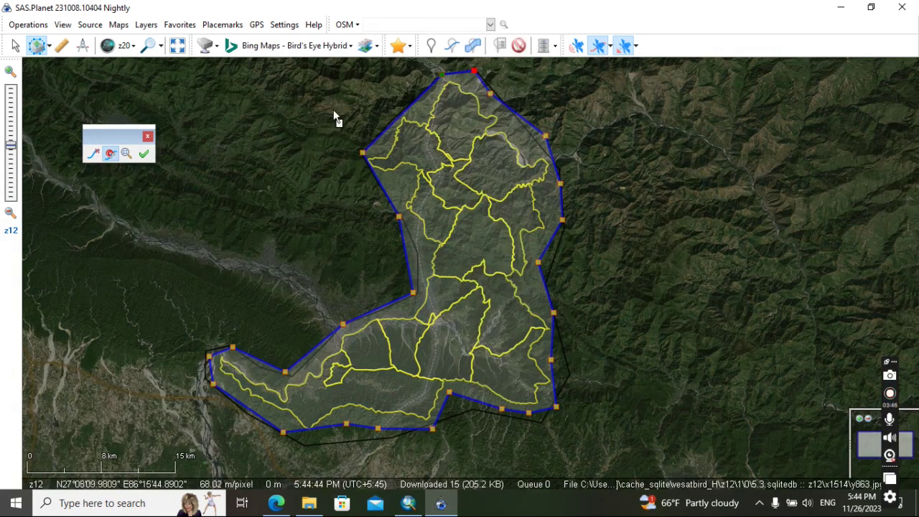
Step: Switch the basemap back to Satellite (Google maps)
{"action": "left_click", "coordinate": [295, 46]}
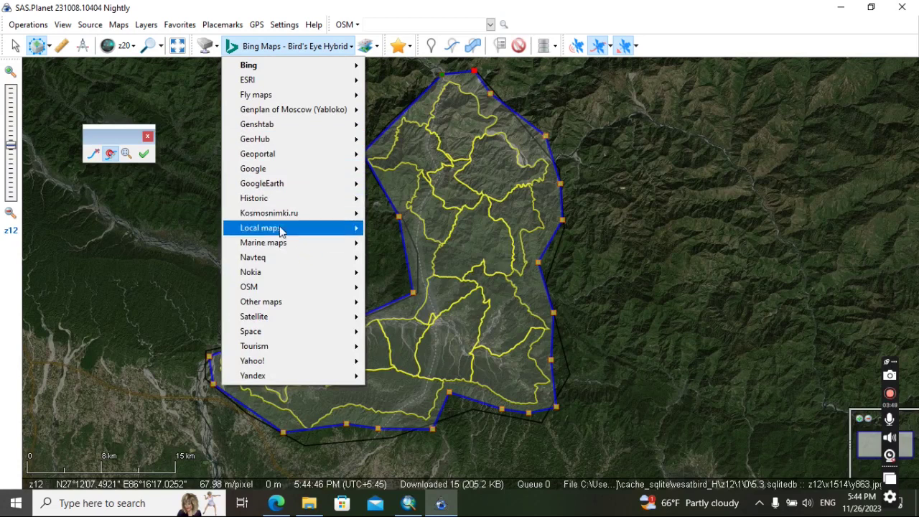
{"action": "mouse_move", "coordinate": [294, 173]}
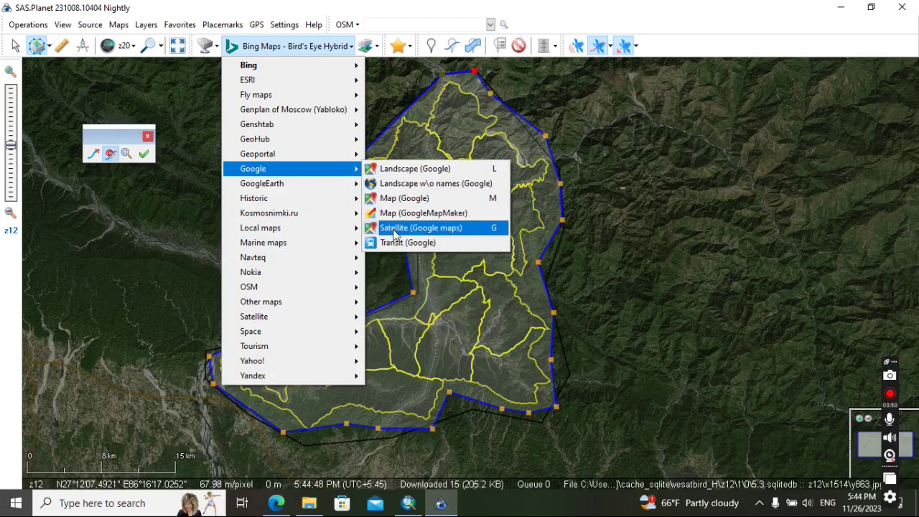
{"action": "left_click", "coordinate": [393, 234]}
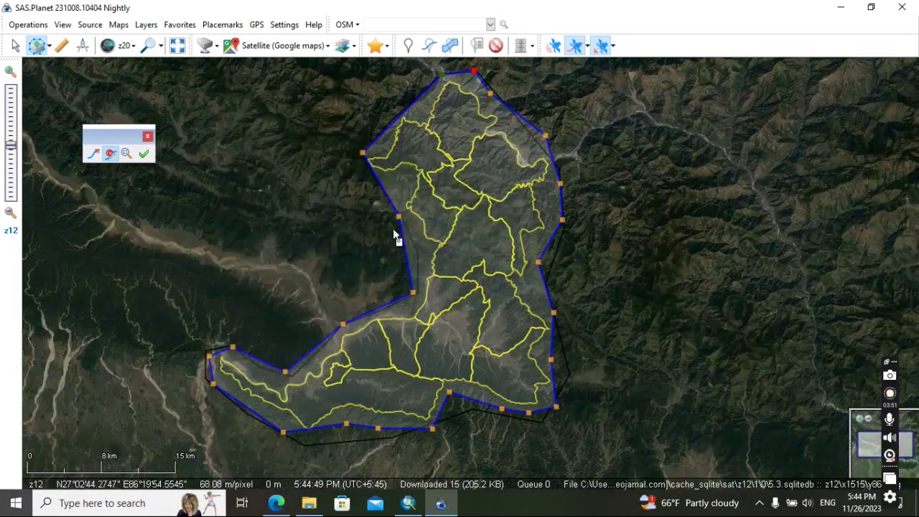
Step: Finish the polygon selection and tick zoom level 20 in the Selection Manager
{"action": "left_click", "coordinate": [143, 154]}
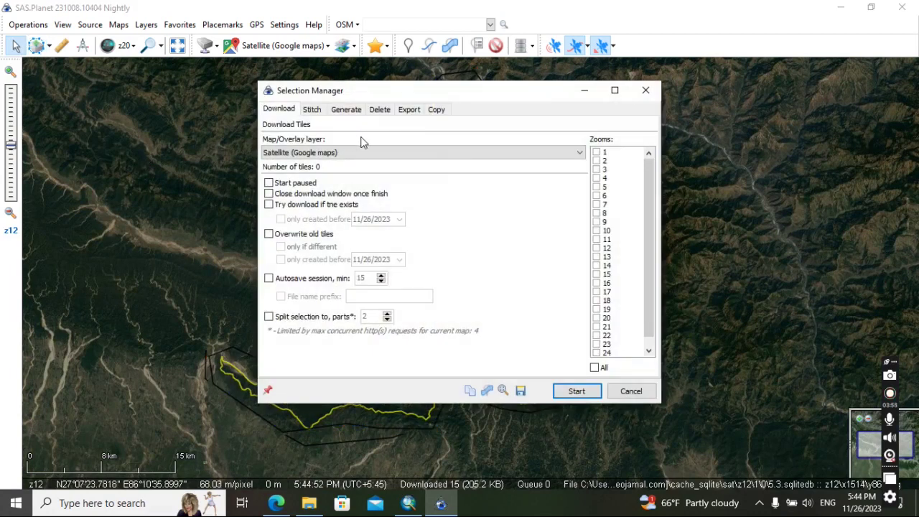
{"action": "scroll", "coordinate": [645, 315], "scroll_direction": "down", "scroll_amount": 1}
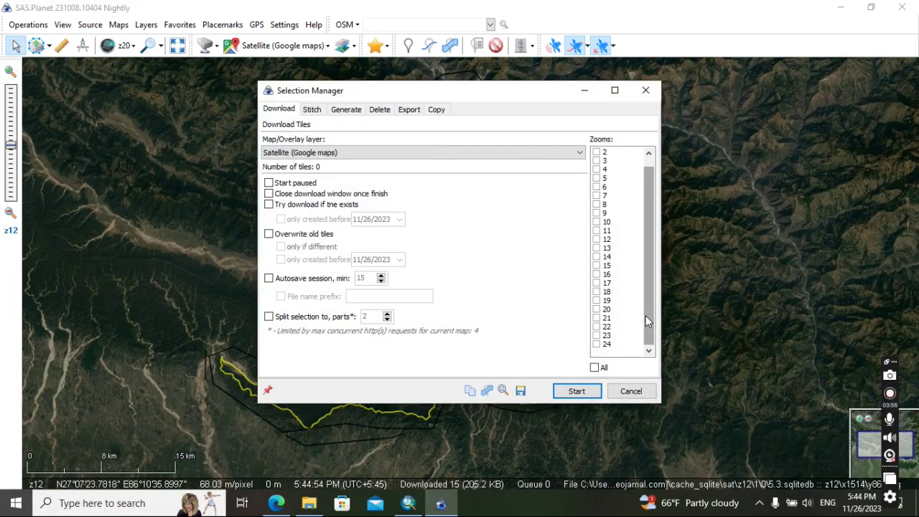
{"action": "left_click", "coordinate": [596, 309]}
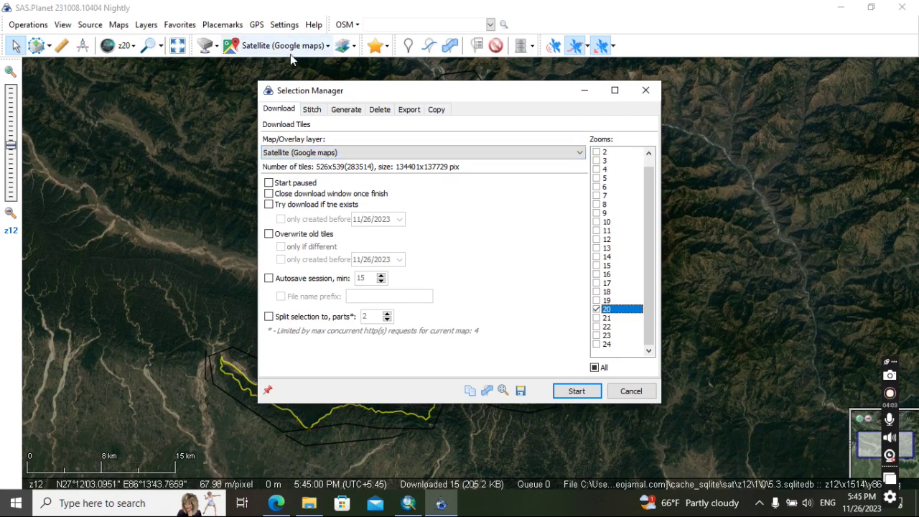
{"action": "left_click", "coordinate": [315, 111]}
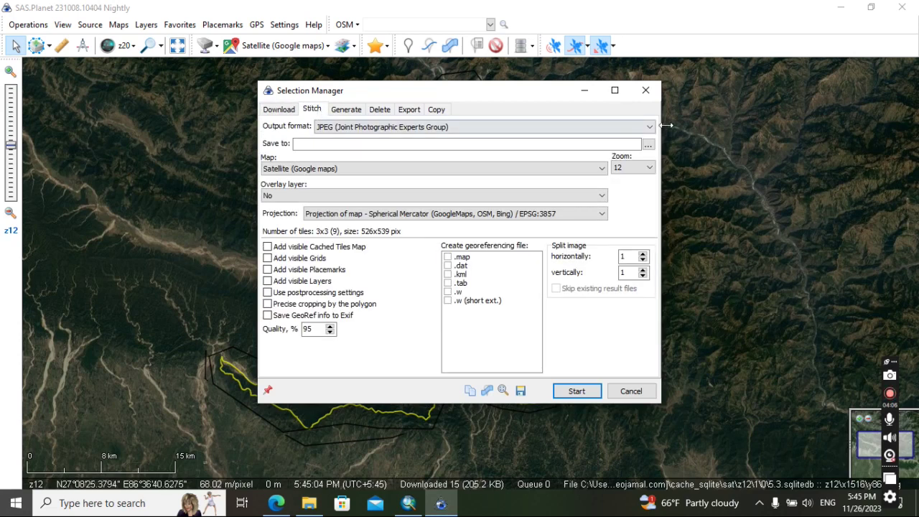
Step: Set the stitch output format to ECW (Enhanced Compression Wavelet) and choose the save location
{"action": "left_click", "coordinate": [646, 127]}
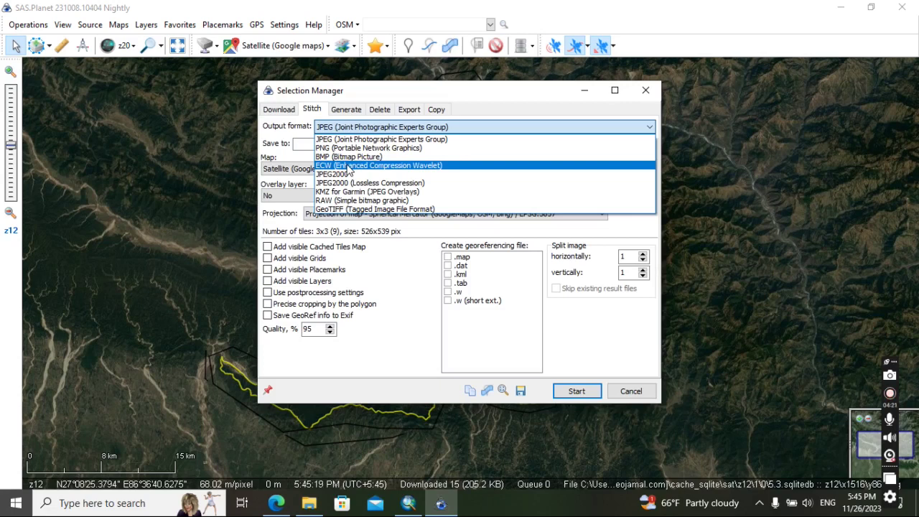
{"action": "left_click", "coordinate": [349, 166]}
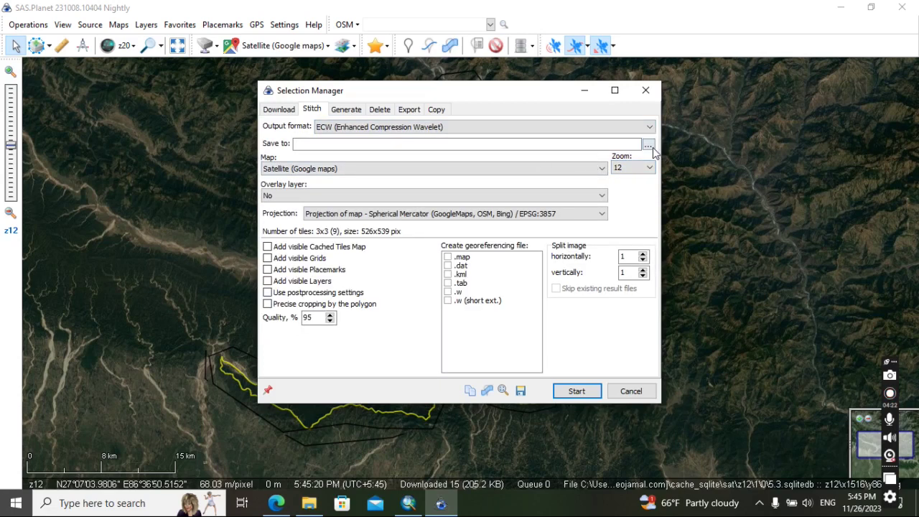
{"action": "left_click", "coordinate": [648, 146]}
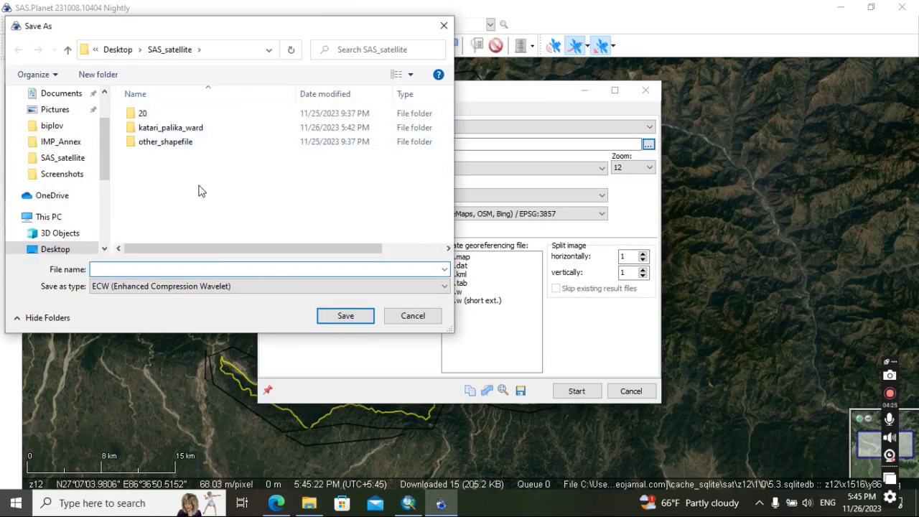
Step: Create a new folder named practice inside SAS_satellite
{"action": "right_click", "coordinate": [200, 187]}
{"action": "mouse_move", "coordinate": [262, 338]}
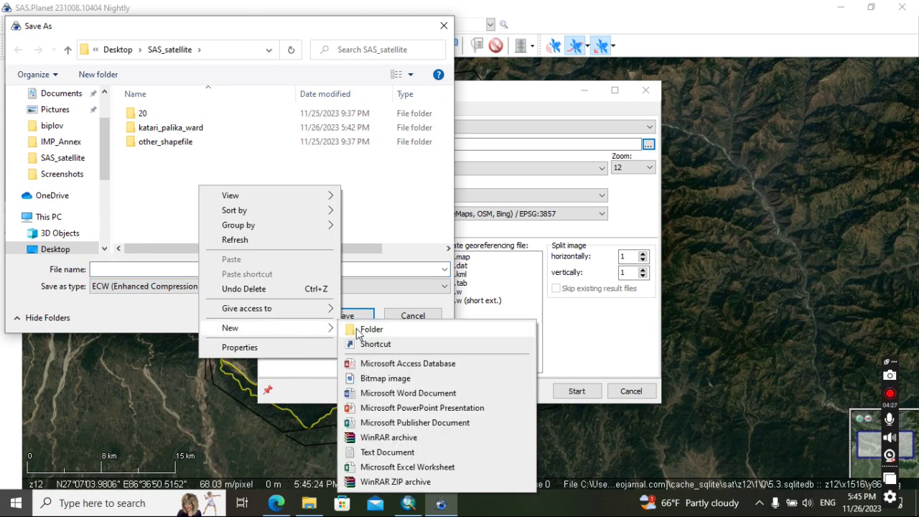
{"action": "left_click", "coordinate": [357, 329]}
{"action": "type", "text": "practice"}
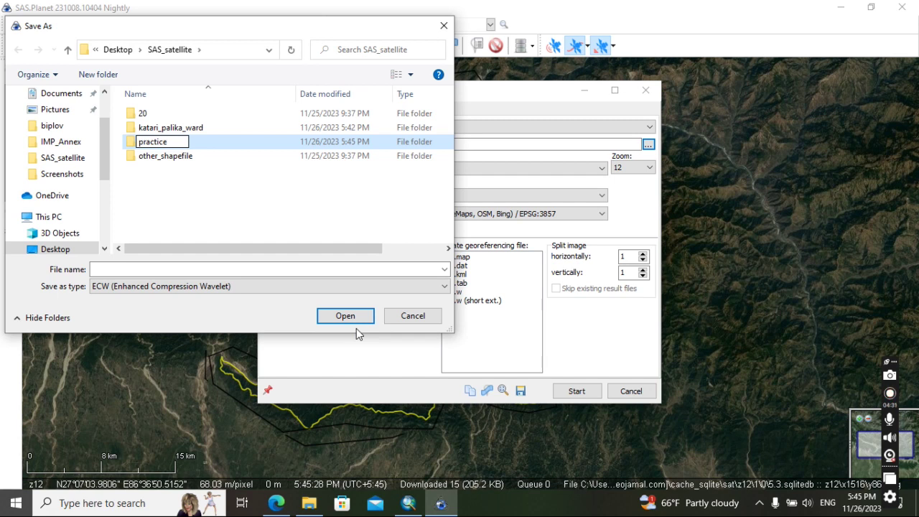
{"action": "key", "text": "Return"}
Step: Inside the practice folder, set the output file name to practice.ecw and save
{"action": "double_click", "coordinate": [167, 148]}
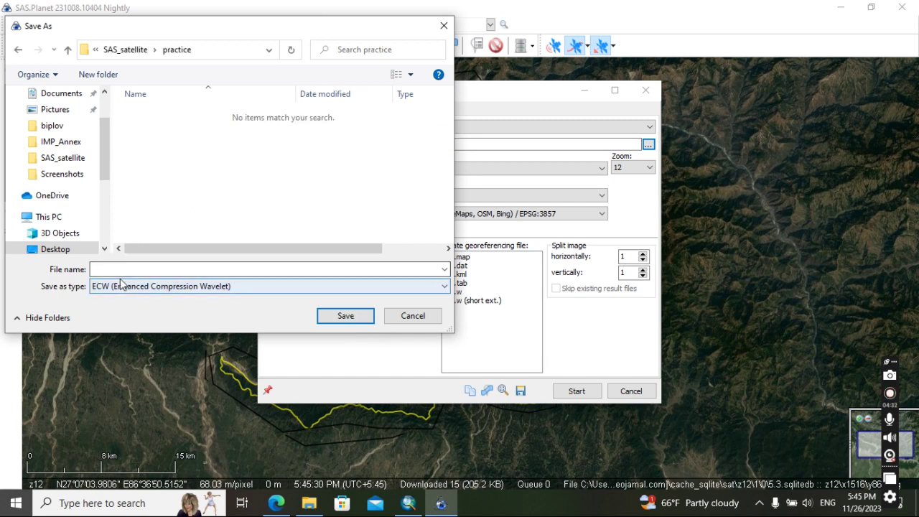
{"action": "left_click", "coordinate": [123, 270]}
{"action": "type", "text": "practice"}
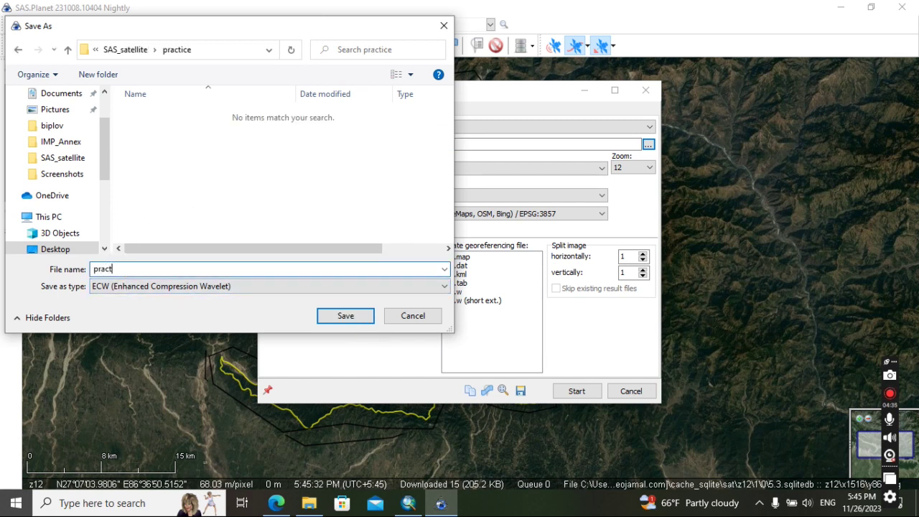
{"action": "left_click", "coordinate": [321, 317]}
Step: Start stitching at zoom 20 in Geographic (GoogleEarth) EPSG:4326 projection with quality 100
{"action": "left_click", "coordinate": [625, 171]}
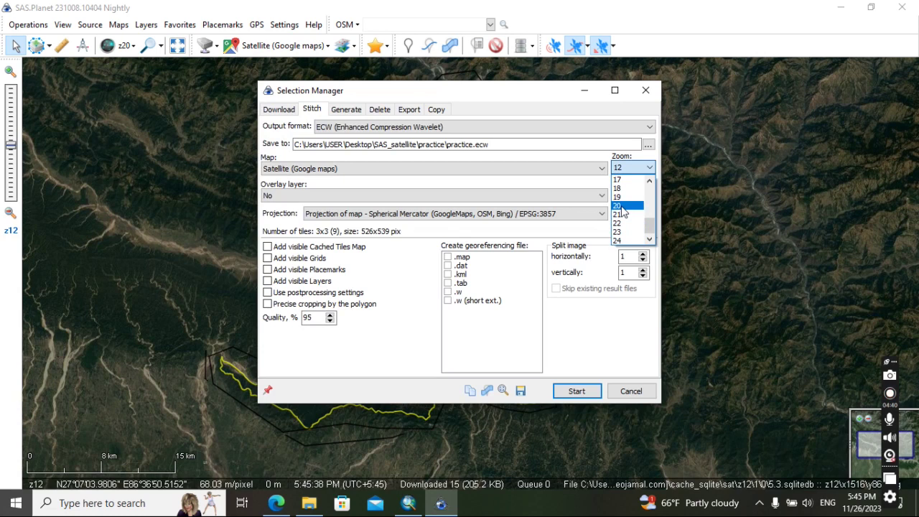
{"action": "left_click", "coordinate": [619, 206]}
{"action": "left_click", "coordinate": [355, 214]}
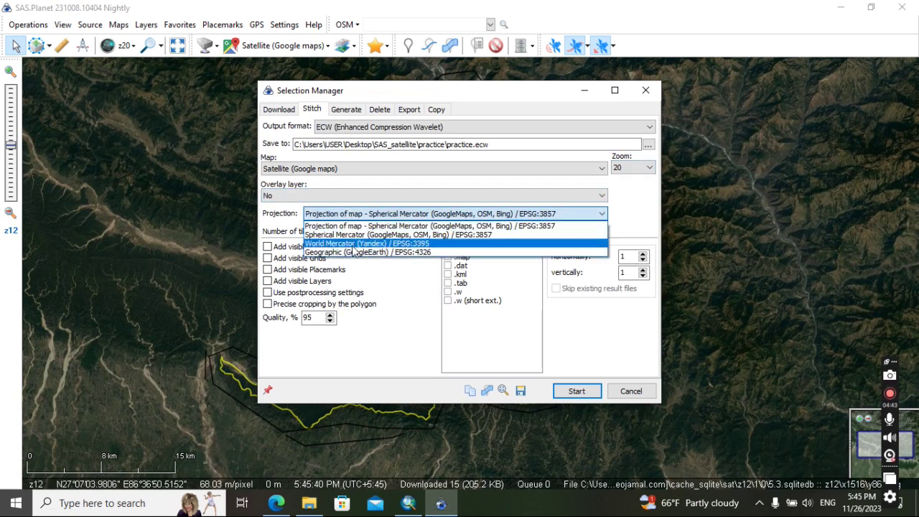
{"action": "left_click", "coordinate": [350, 253]}
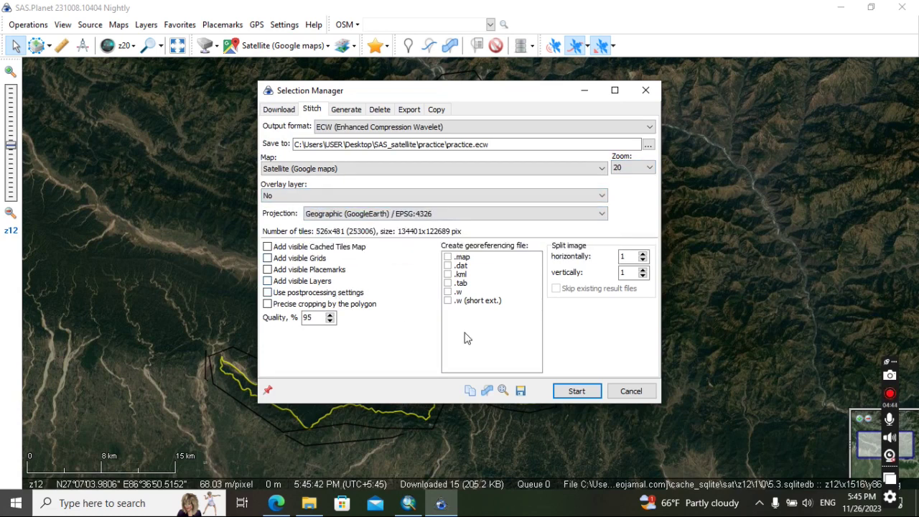
{"action": "left_click", "coordinate": [331, 315]}
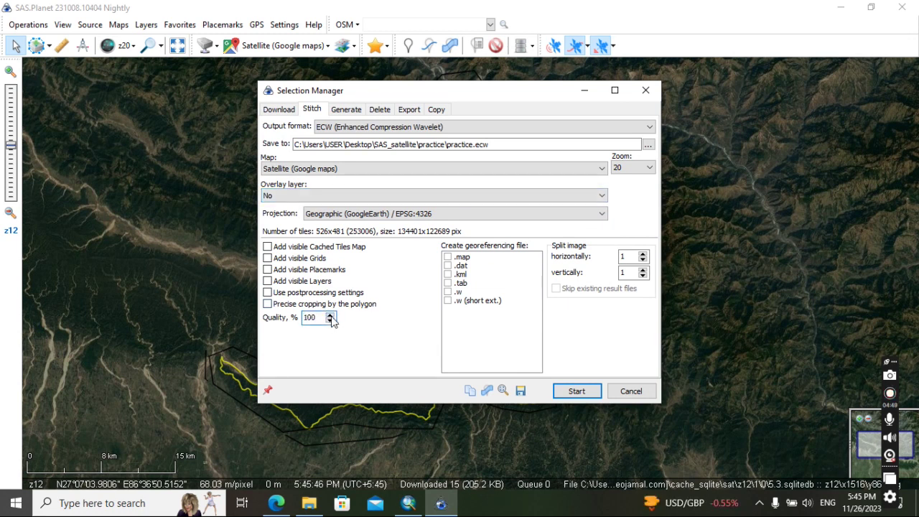
{"action": "left_click", "coordinate": [576, 392]}
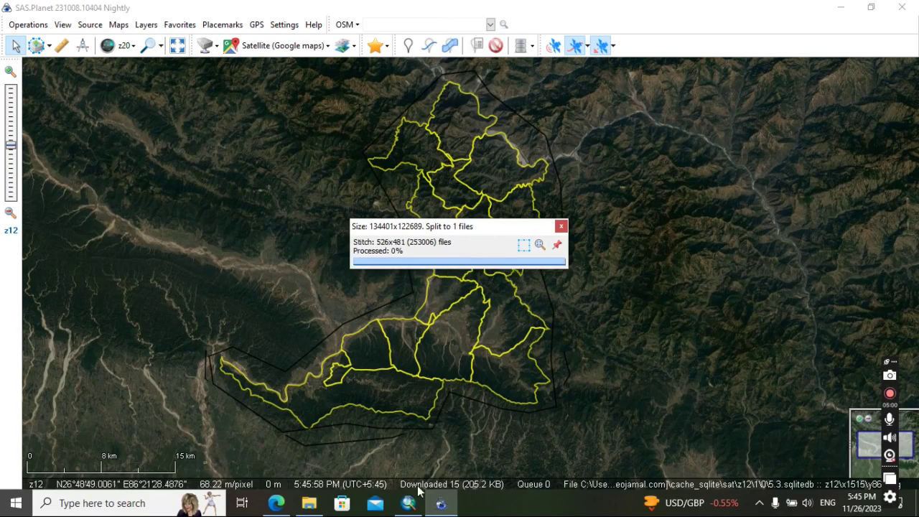
Step: Check the SAS_satellite output folder in File Explorer, then return to ArcMap
{"action": "left_click", "coordinate": [302, 506]}
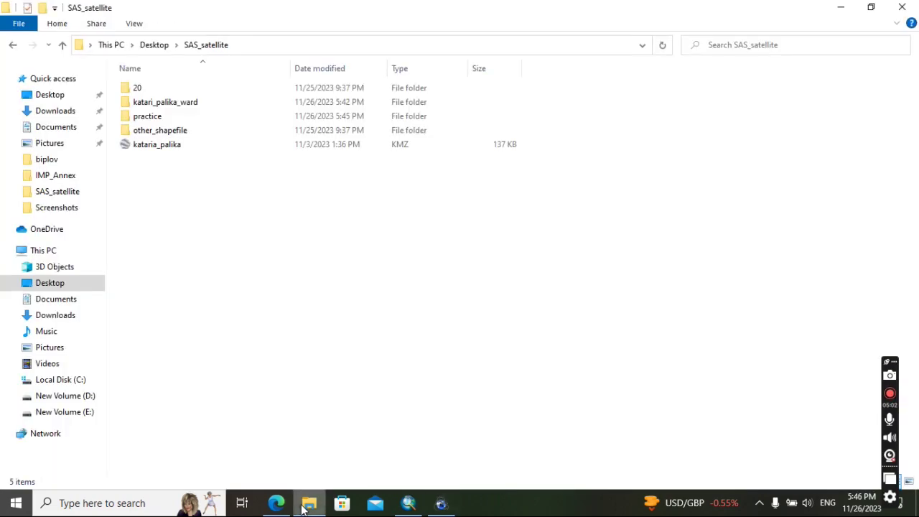
{"action": "mouse_move", "coordinate": [410, 506]}
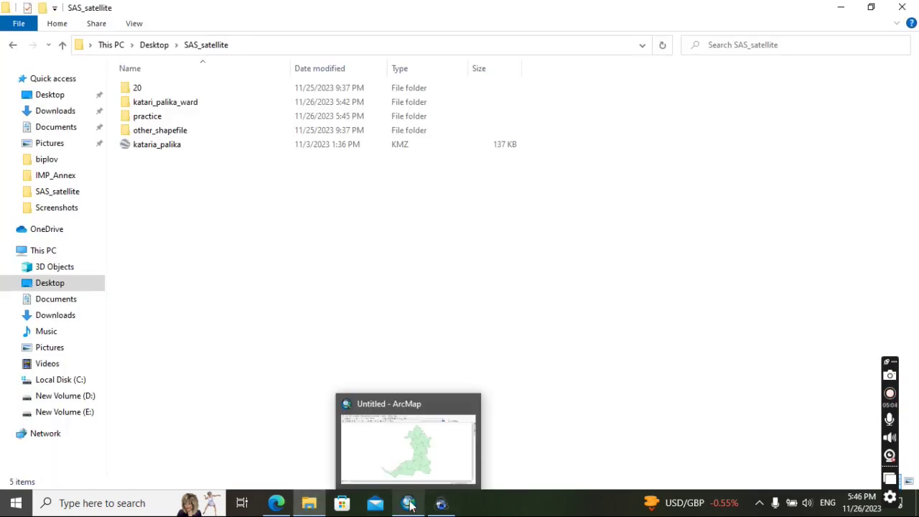
{"action": "left_click", "coordinate": [411, 506]}
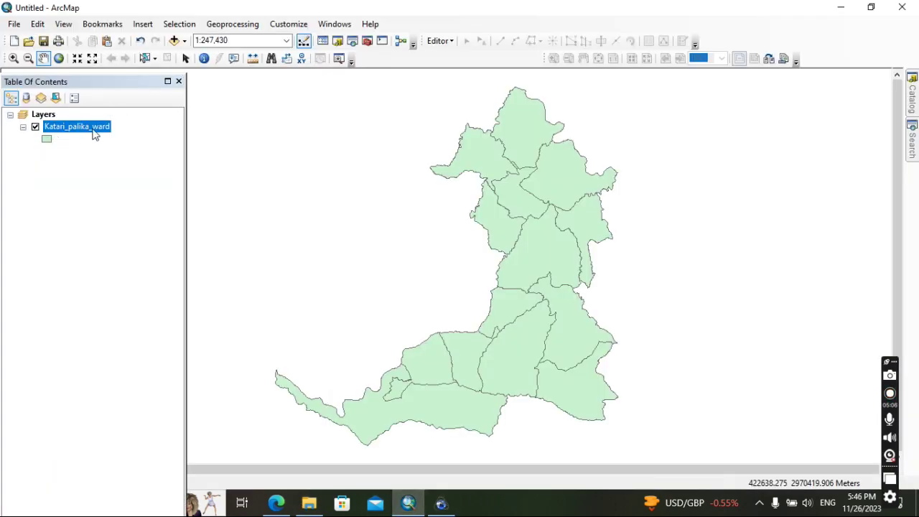
Step: Add 20.ecw from the SAS_satellite\20 folder to the ArcMap map
{"action": "left_click", "coordinate": [174, 40]}
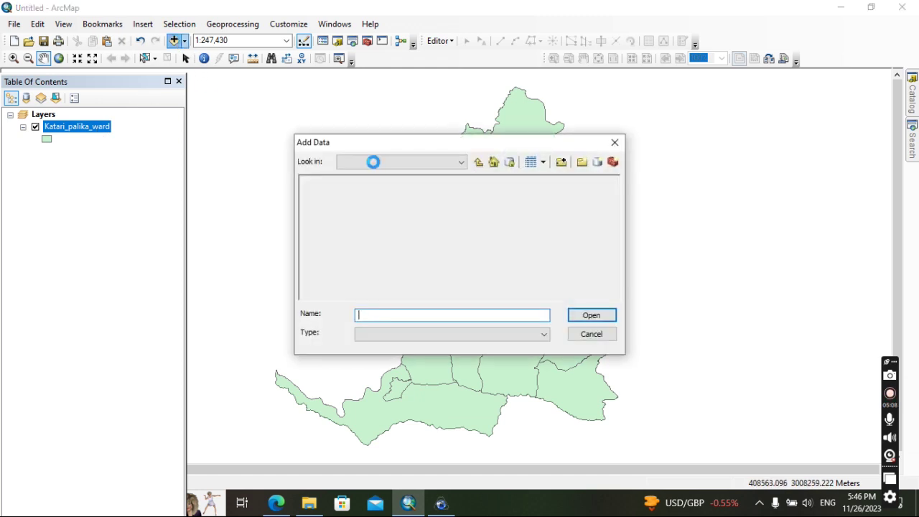
{"action": "left_click", "coordinate": [479, 164]}
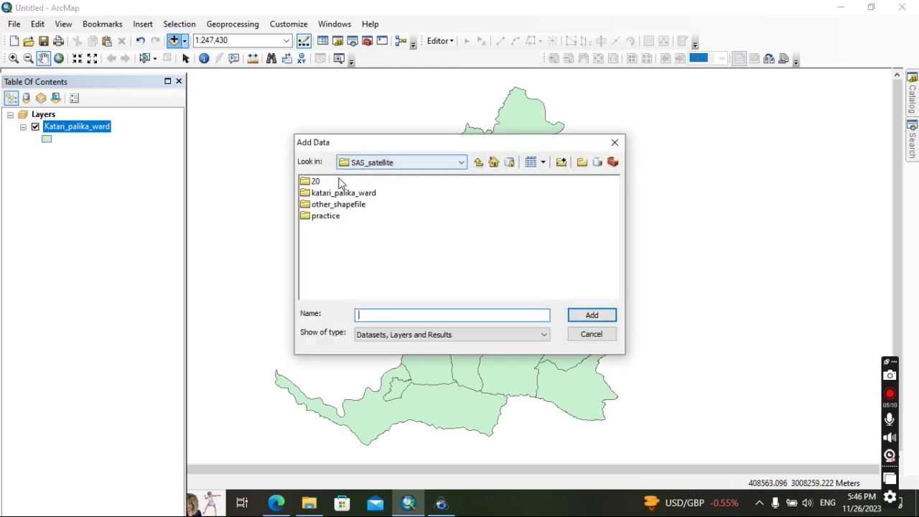
{"action": "double_click", "coordinate": [314, 182]}
{"action": "left_click", "coordinate": [320, 181]}
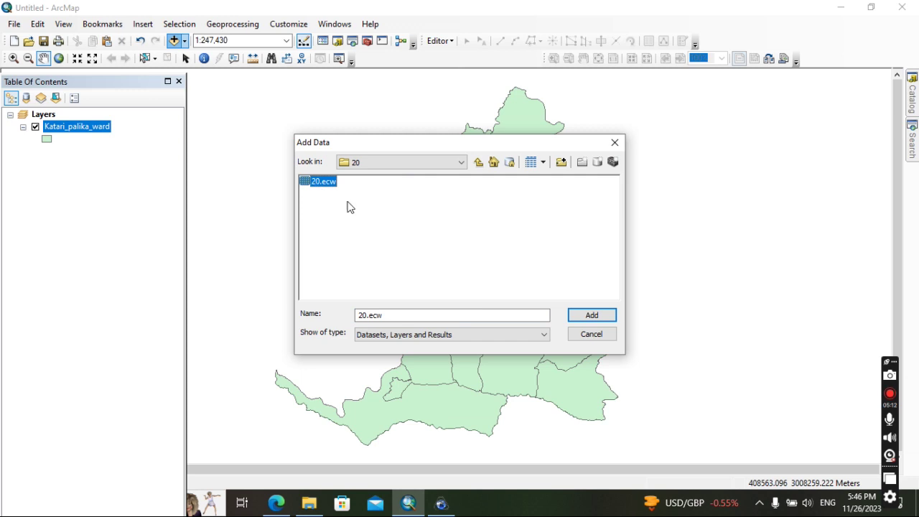
{"action": "left_click", "coordinate": [591, 315]}
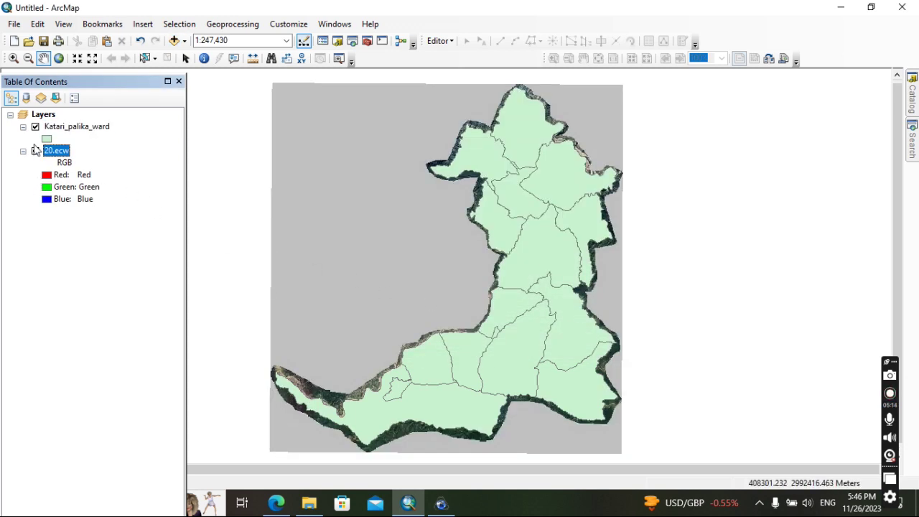
Step: Turn off Katari_palika_ward and zoom and pan around the 20.ecw satellite imagery
{"action": "left_click", "coordinate": [35, 127]}
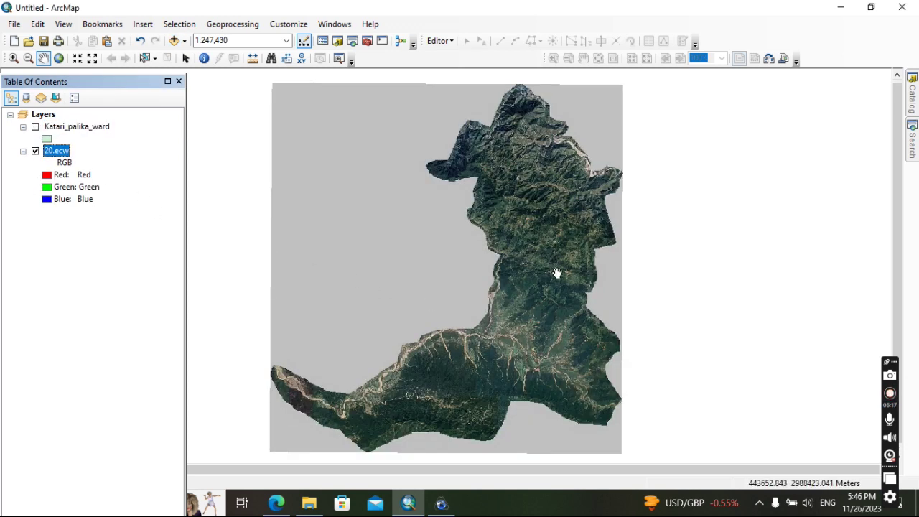
{"action": "scroll", "coordinate": [556, 284], "scroll_direction": "up", "scroll_amount": 2}
{"action": "left_click_drag", "start_coordinate": [559, 303], "coordinate": [527, 170]}
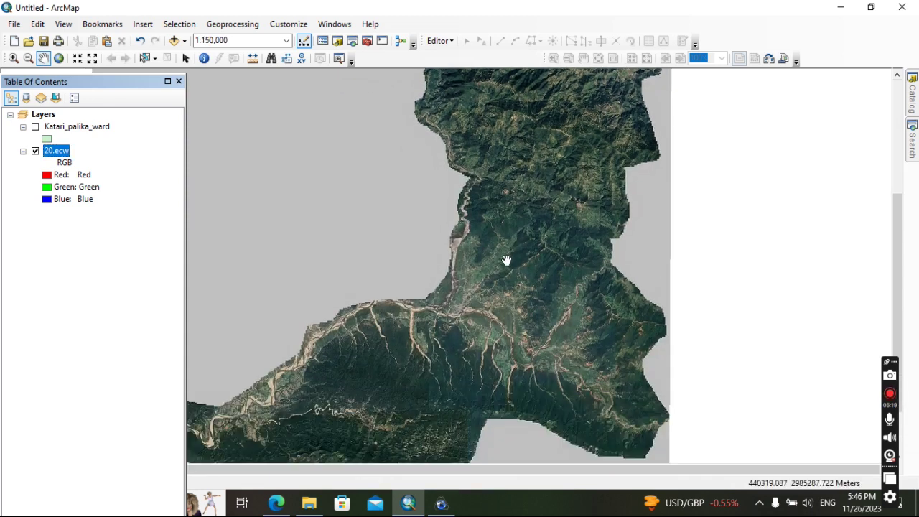
{"action": "left_click_drag", "start_coordinate": [504, 261], "coordinate": [494, 304]}
{"action": "scroll", "coordinate": [495, 303], "scroll_direction": "down", "scroll_amount": 2}
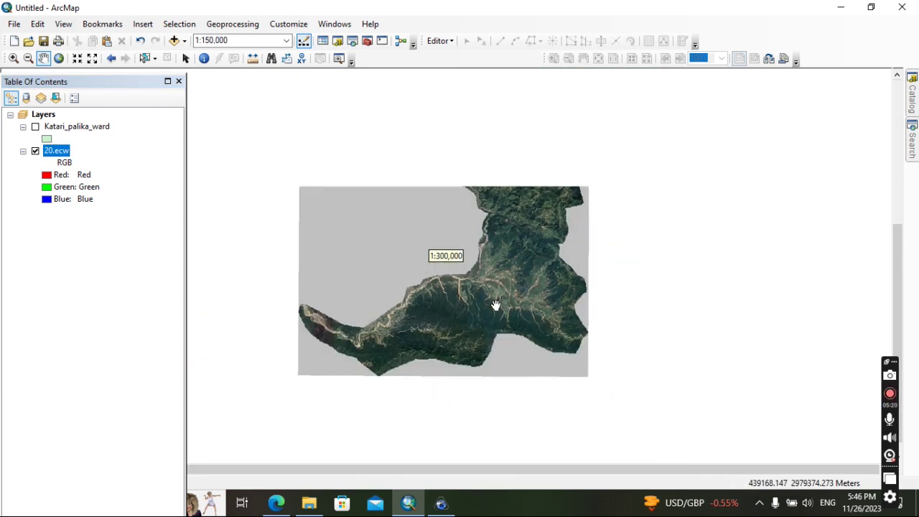
{"action": "left_click_drag", "start_coordinate": [500, 228], "coordinate": [501, 282]}
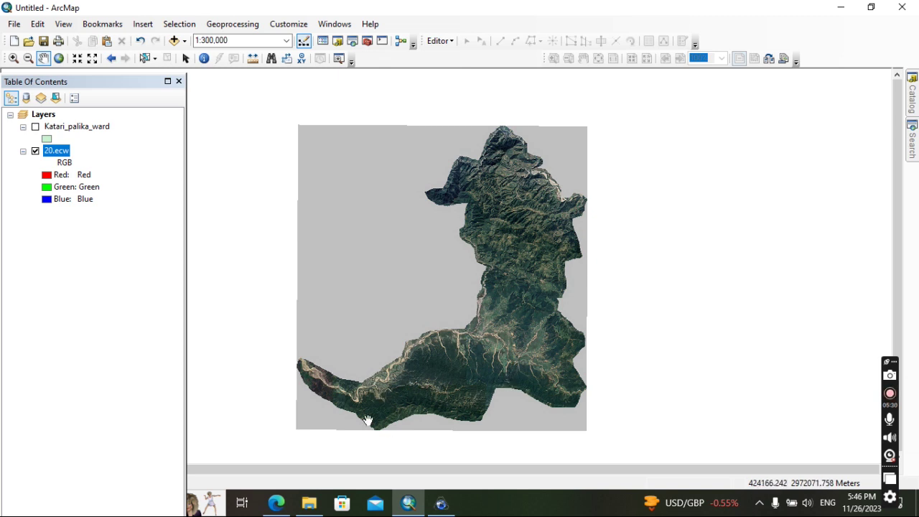
{"action": "scroll", "coordinate": [466, 393], "scroll_direction": "up", "scroll_amount": 1}
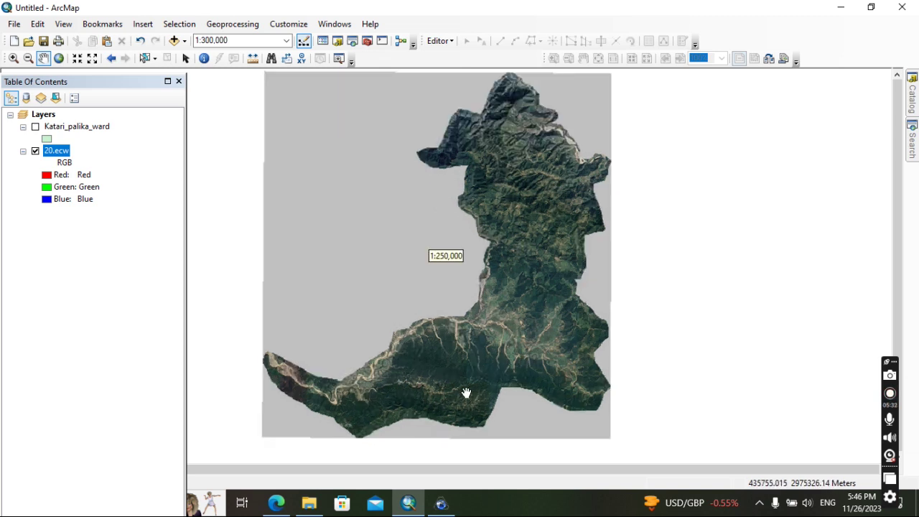
{"action": "scroll", "coordinate": [466, 393], "scroll_direction": "down", "scroll_amount": 1}
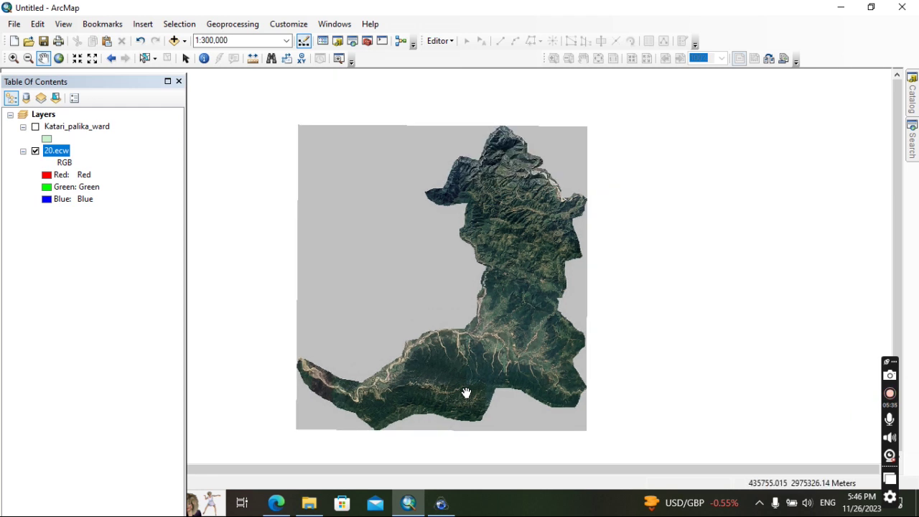